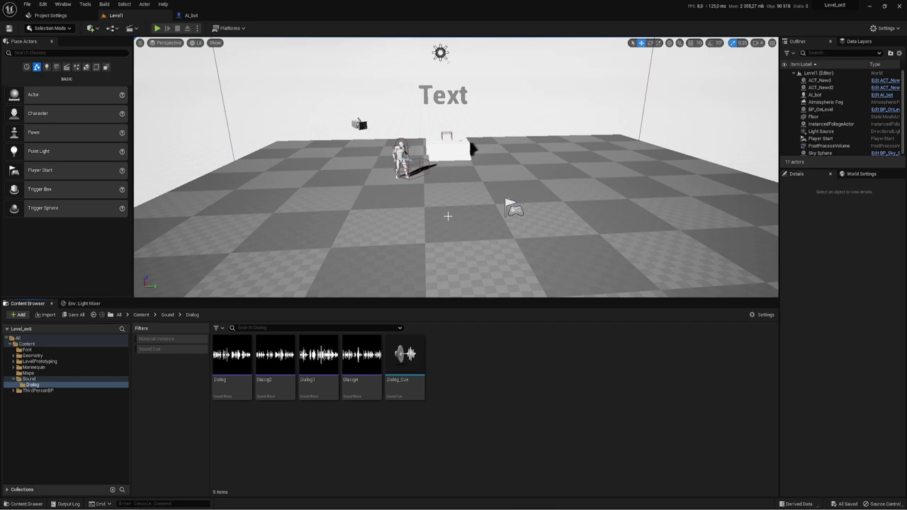
# Select the AI_bot character in the level and frame the view on it
pyautogui.click(402, 157)
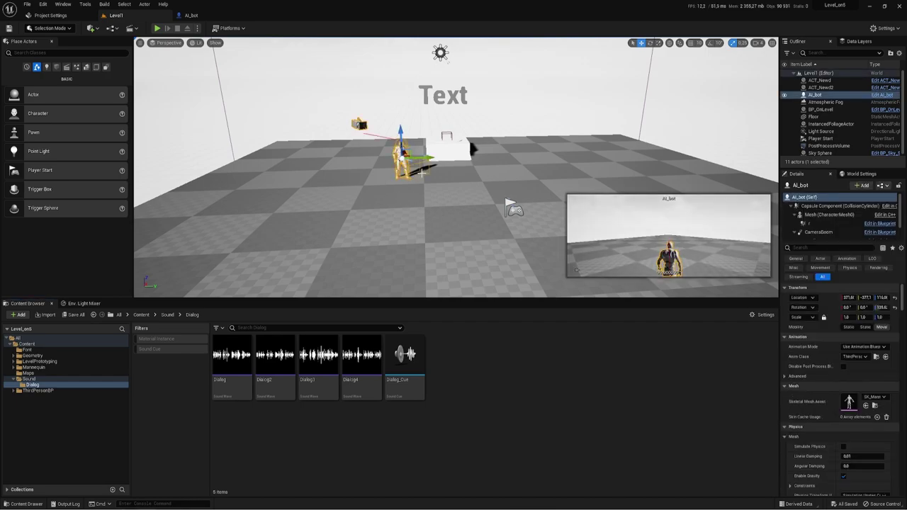
pyautogui.press('f')
pyautogui.moveTo(453, 170); pyautogui.dragTo(397, 186, button='right')
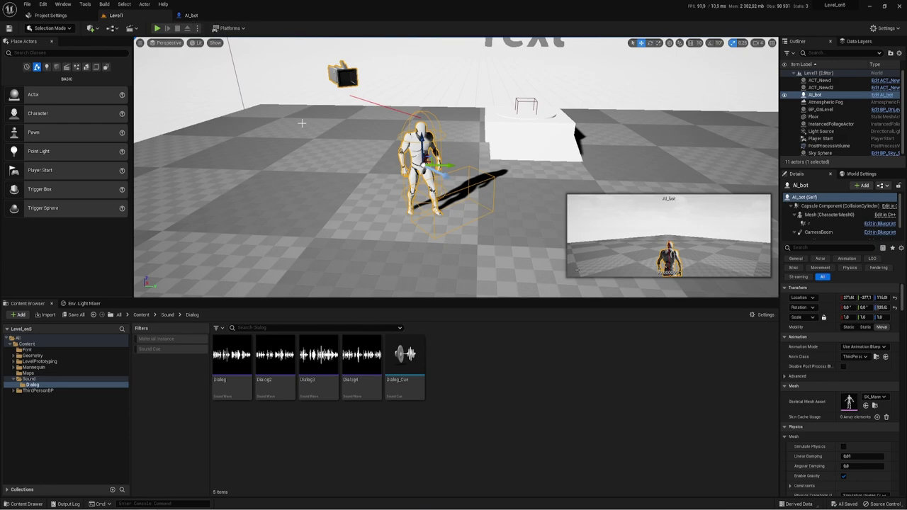
# Review the sound-playing nodes in the AI_bot blueprint's event graph
pyautogui.click(204, 15)
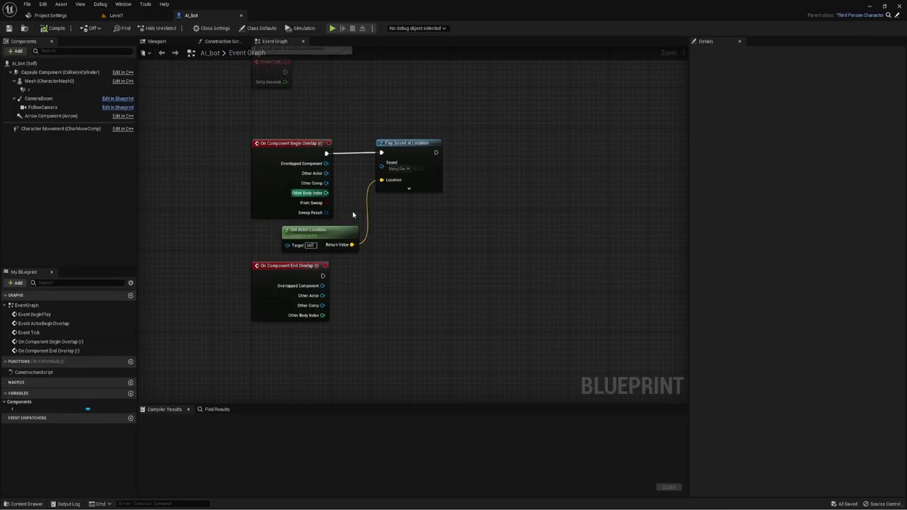
pyautogui.moveTo(369, 104); pyautogui.dragTo(432, 233)
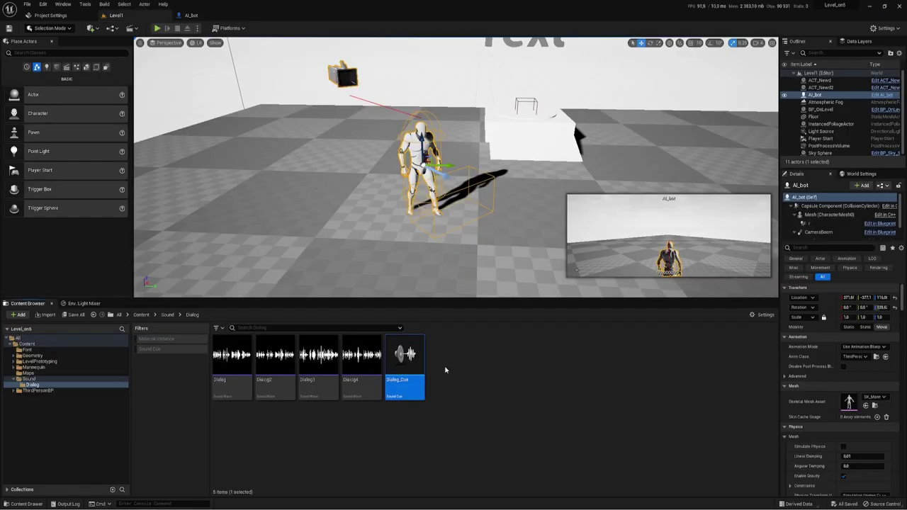
pyautogui.click(459, 394)
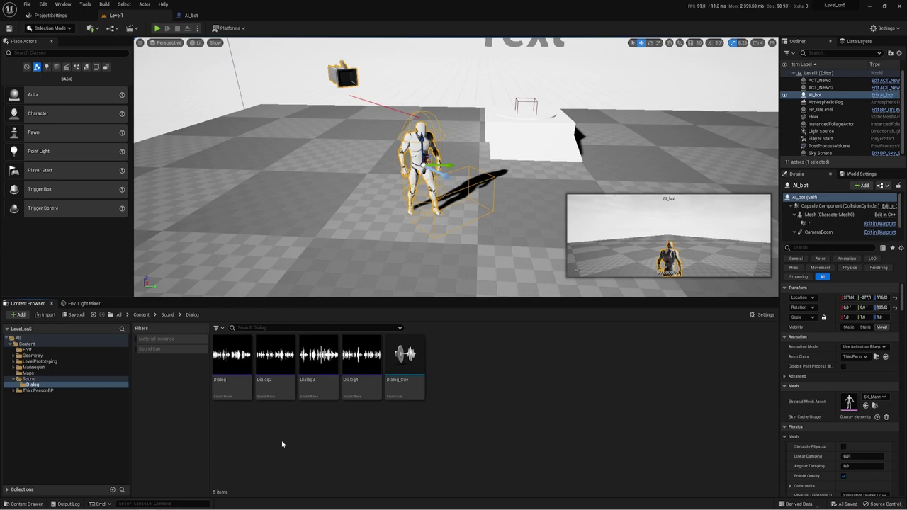
# Preview the Dialog, Dialog2, Dialog3 and Dialog4 sound waves
pyautogui.click(231, 358)
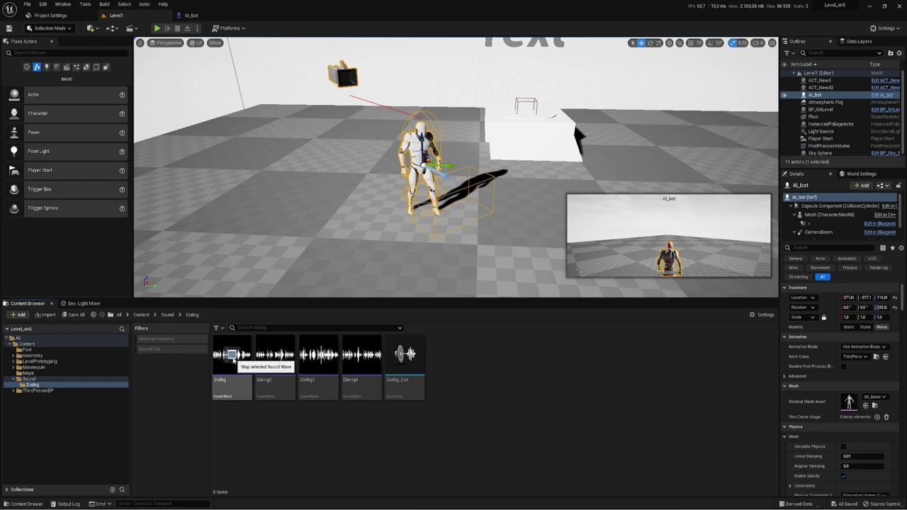
pyautogui.click(275, 356)
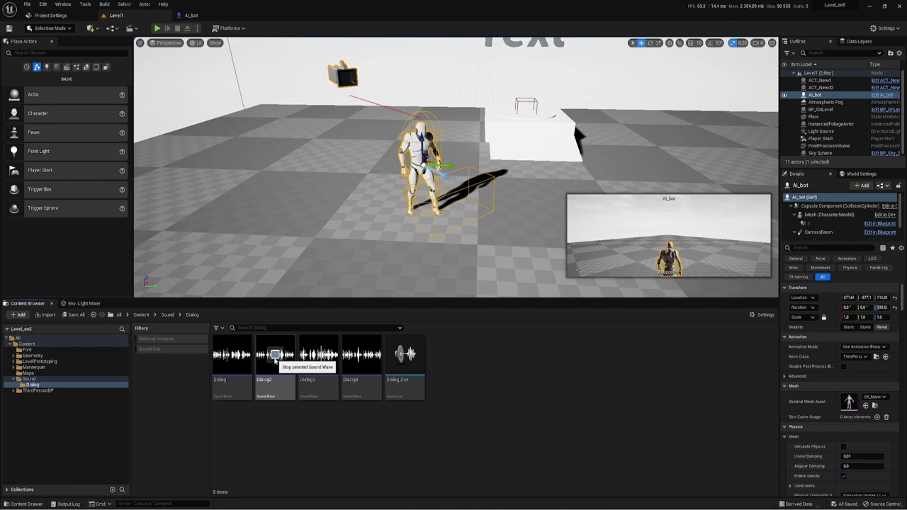
pyautogui.click(316, 357)
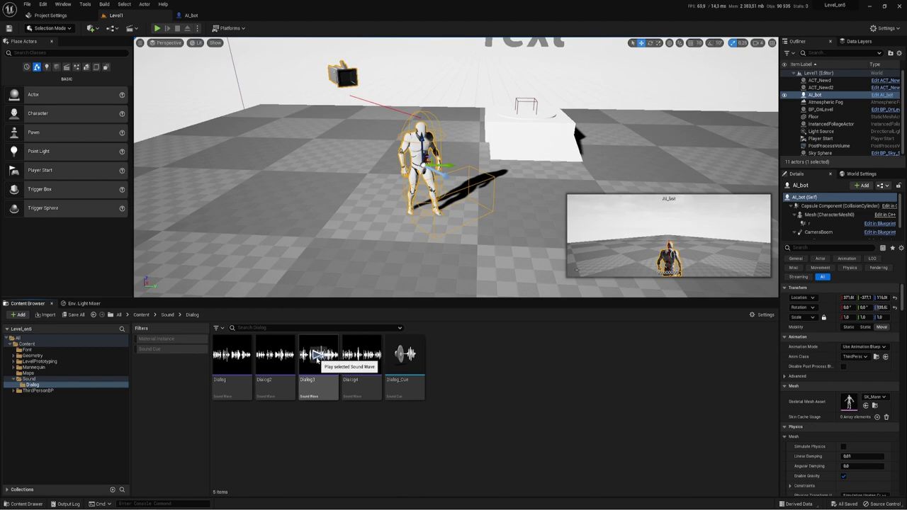
pyautogui.click(362, 356)
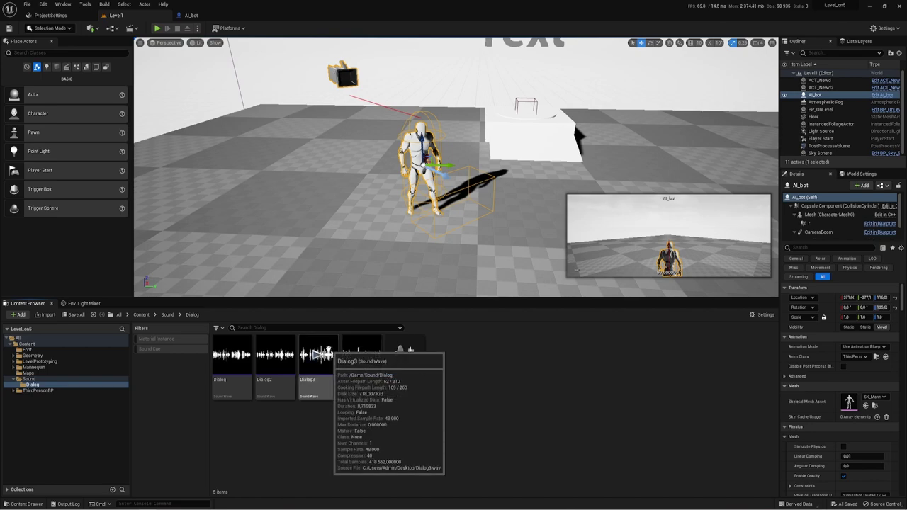
pyautogui.moveTo(351, 344)
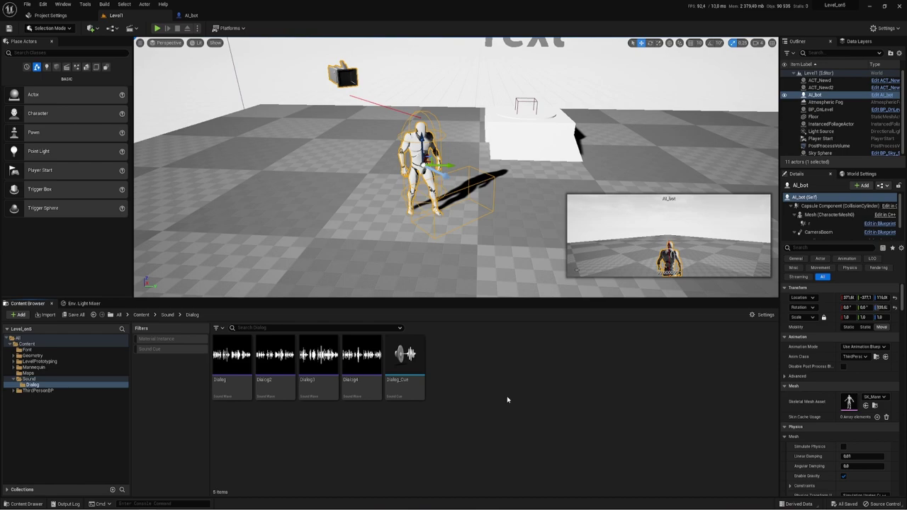
# Search Project Settings for the subtitle settings using 'subtit'
pyautogui.click(49, 17)
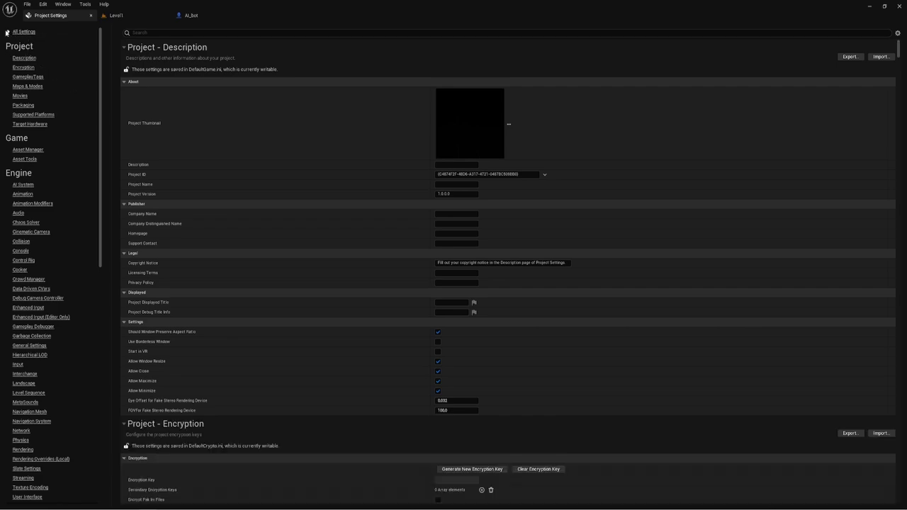
pyautogui.click(212, 32)
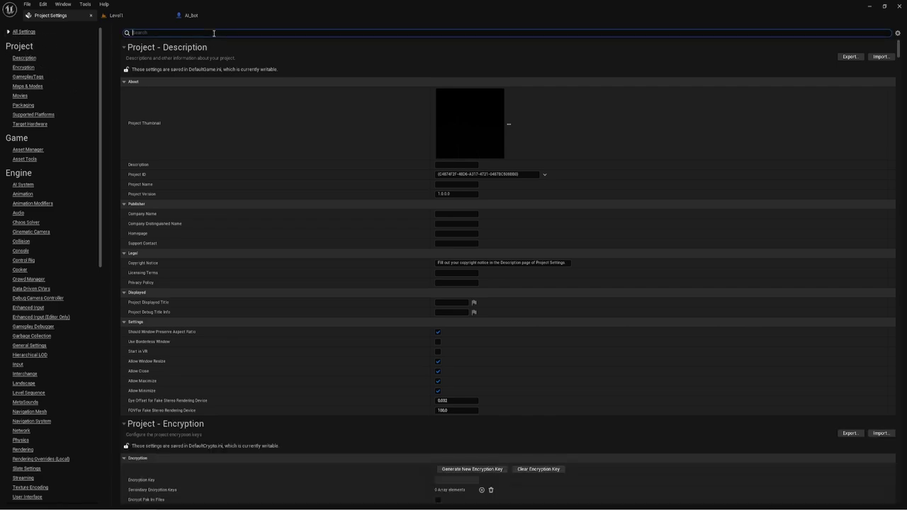
pyautogui.write('wihe')
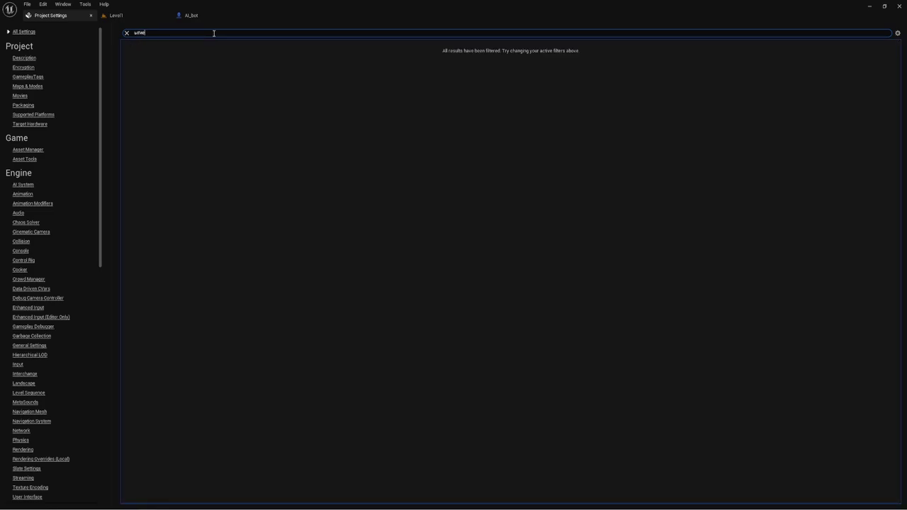
pyautogui.press('BackSpace')
pyautogui.write('s')
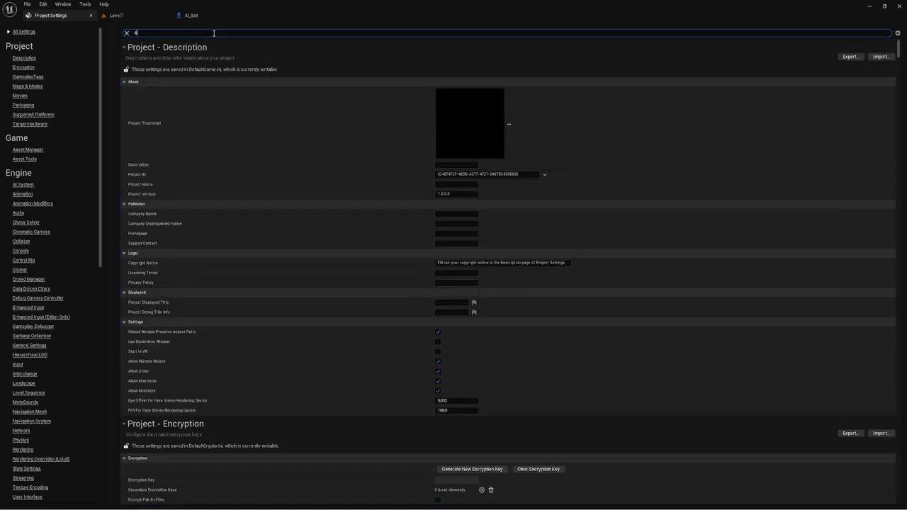
pyautogui.write('ubti')
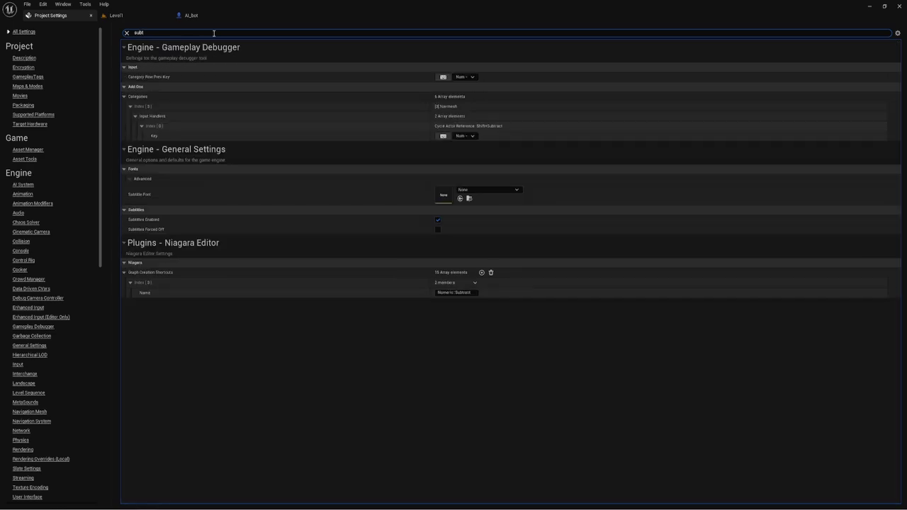
pyautogui.write('t')
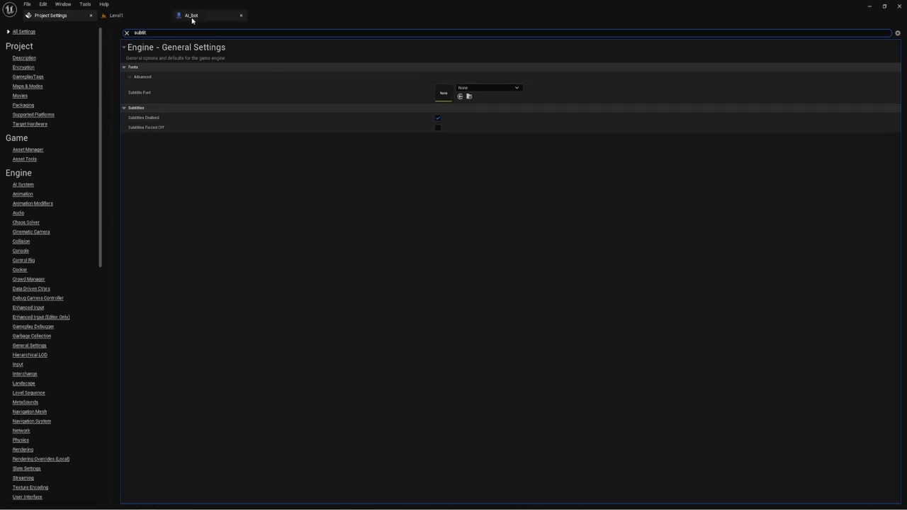
# Back in Level1, open and close Dialog3, then close the AI_bot blueprint
pyautogui.click(135, 17)
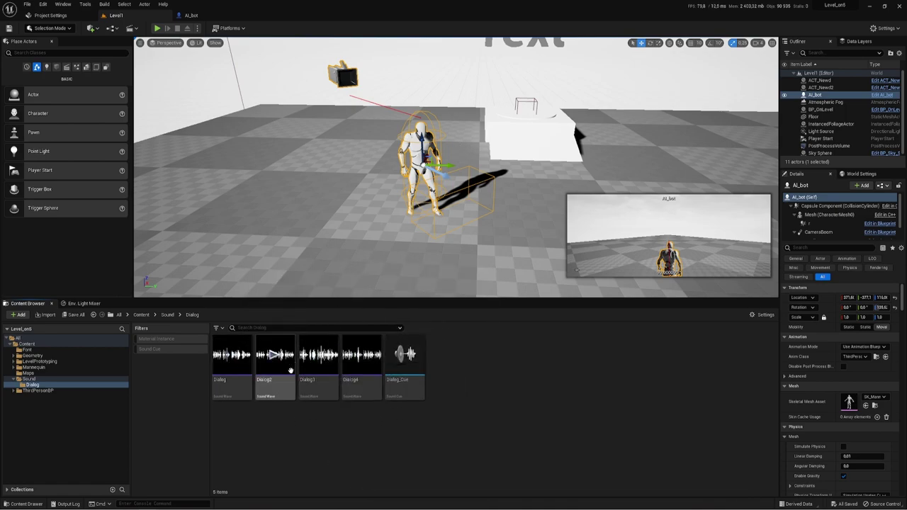
pyautogui.doubleClick(329, 344)
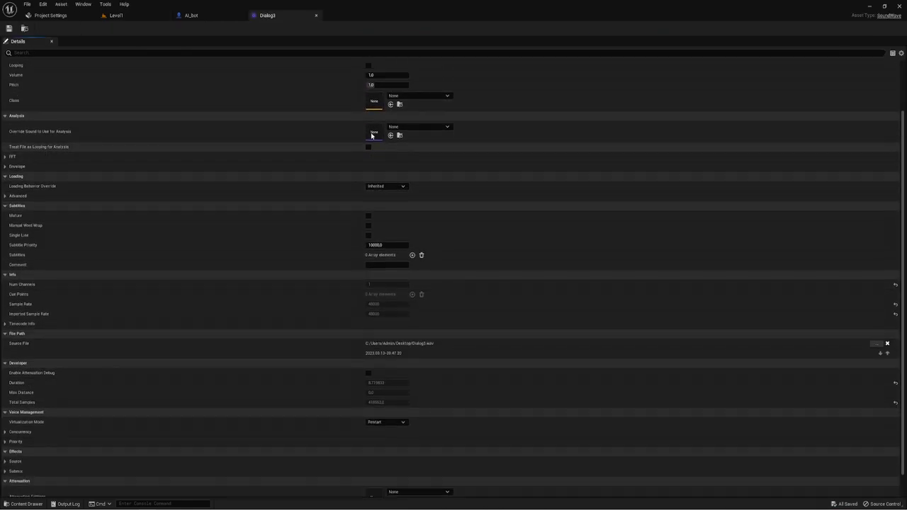
pyautogui.click(316, 15)
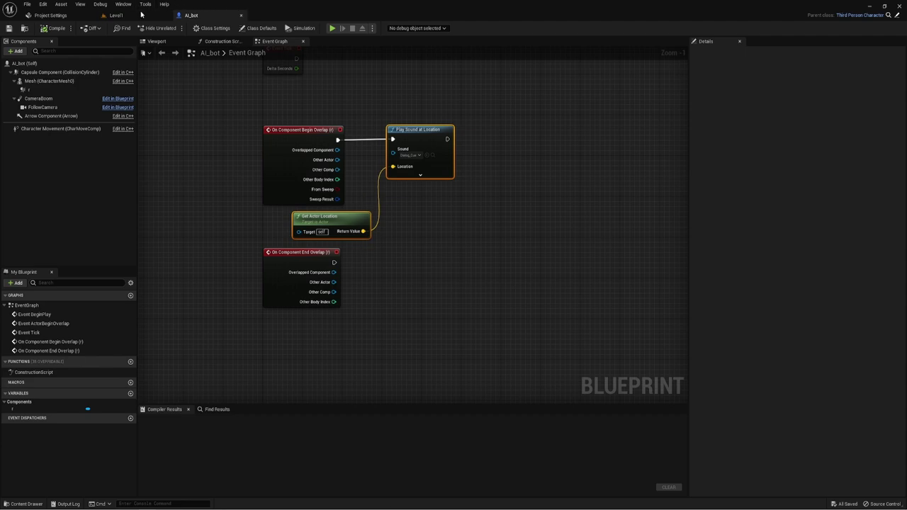
pyautogui.click(241, 15)
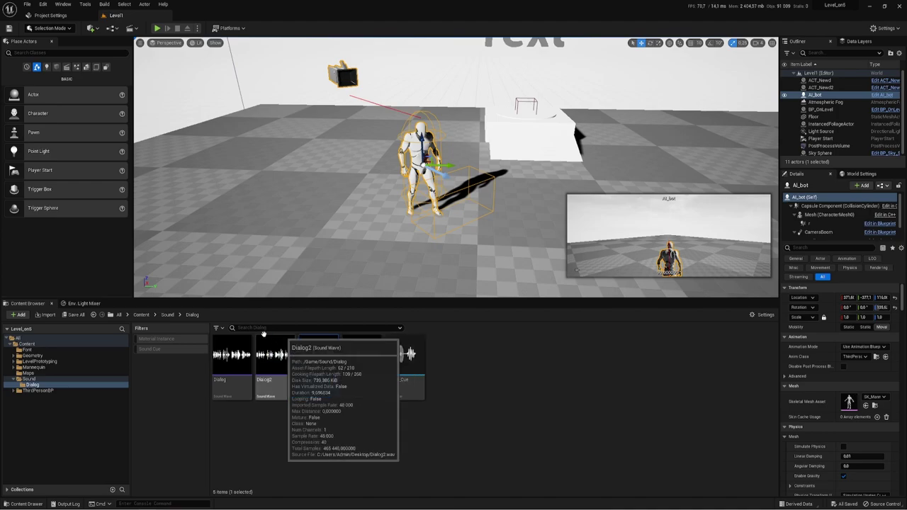
# Inspect the Dialog_Cue graph's Wave Players and Random node, then close it
pyautogui.doubleClick(419, 347)
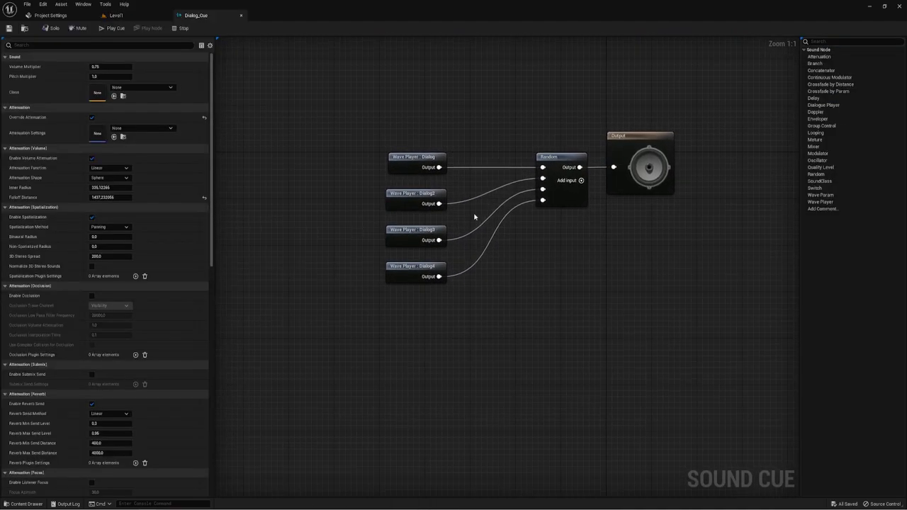
pyautogui.moveTo(364, 97); pyautogui.dragTo(392, 354)
pyautogui.click(559, 173)
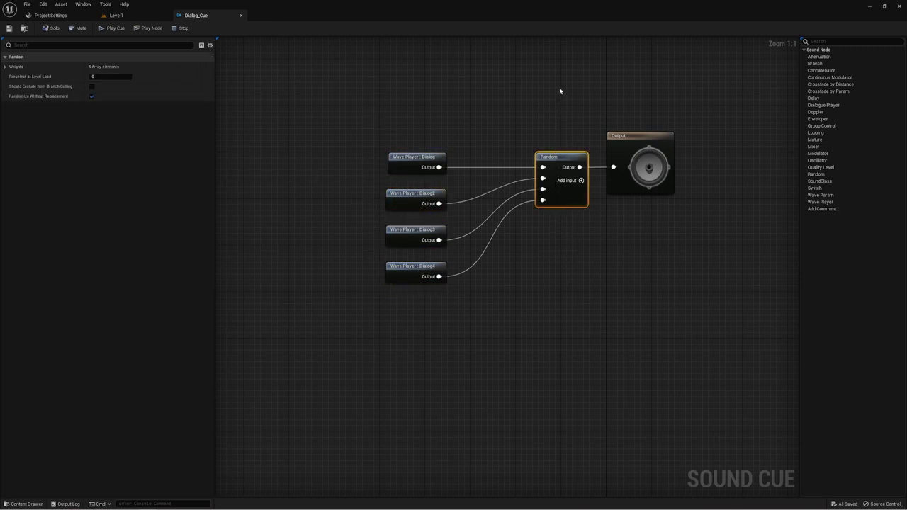
pyautogui.moveTo(559, 87)
pyautogui.mouseDown(button='right')
pyautogui.moveTo(534, 121)
pyautogui.moveTo(455, 100)
pyautogui.mouseUp(button='right')
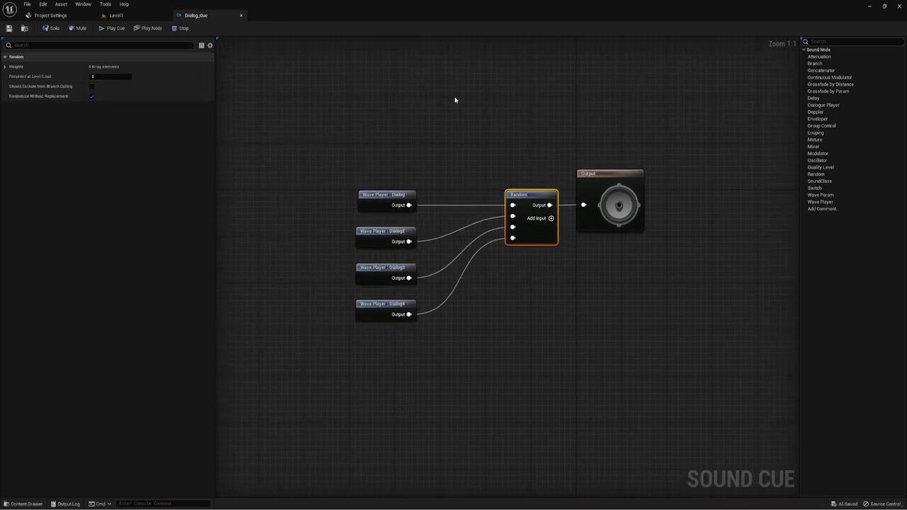
pyautogui.click(241, 15)
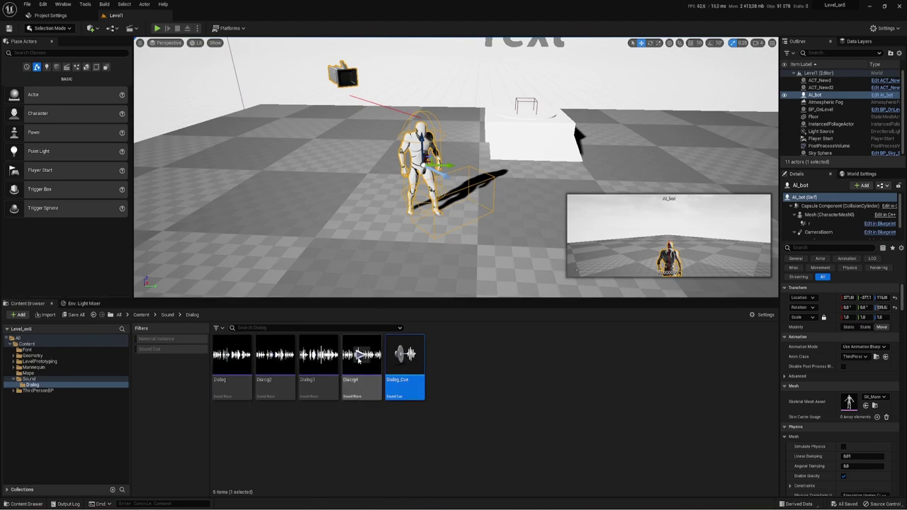
# Open the Dialog3 sound wave and enable Manual Word Wrap in its Subtitles settings
pyautogui.click(331, 349)
pyautogui.doubleClick(333, 345)
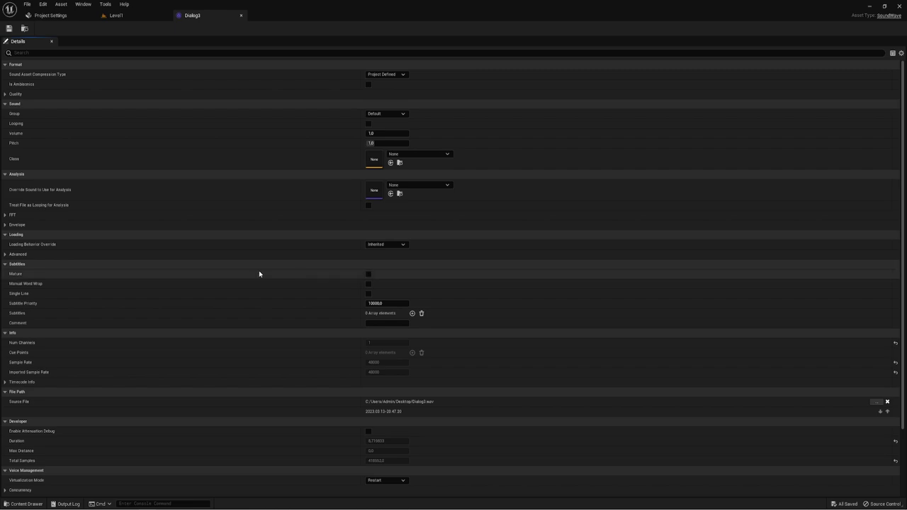
pyautogui.scroll(-1, 58, 318)
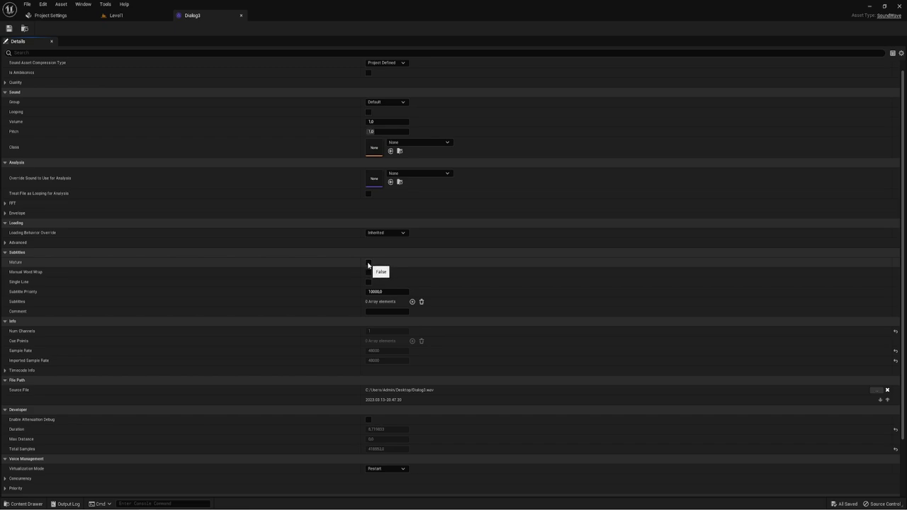
pyautogui.moveTo(31, 273)
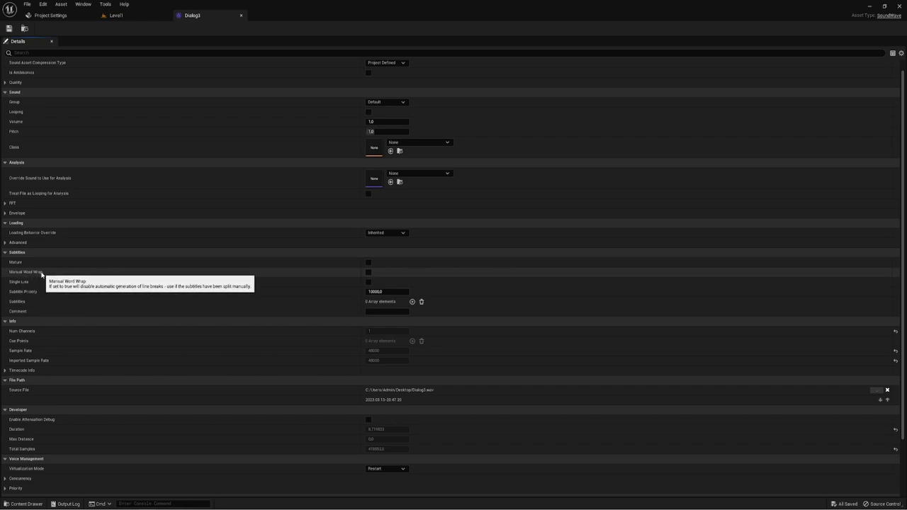
pyautogui.click(368, 273)
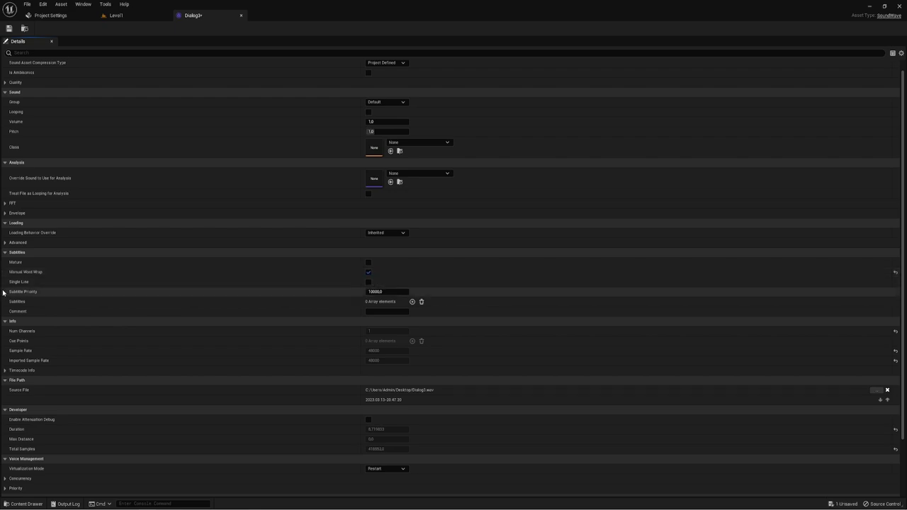
pyautogui.click(368, 273)
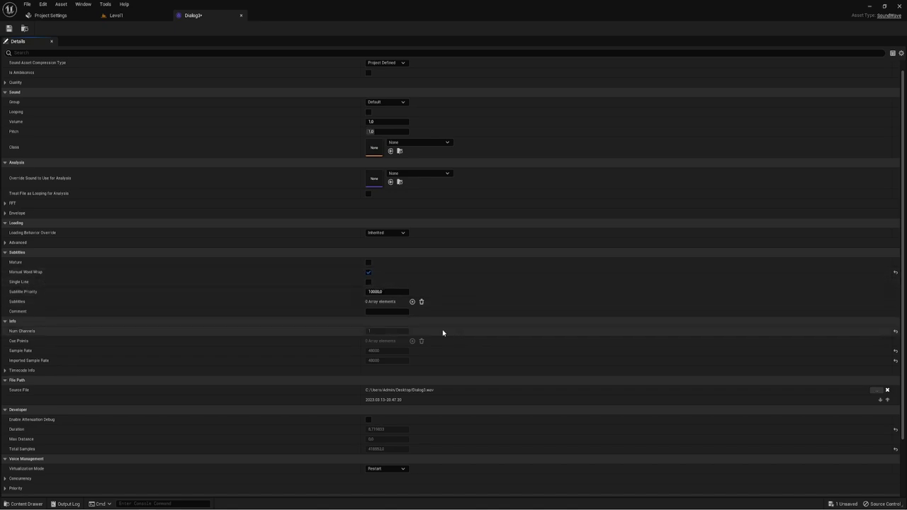
pyautogui.click(369, 273)
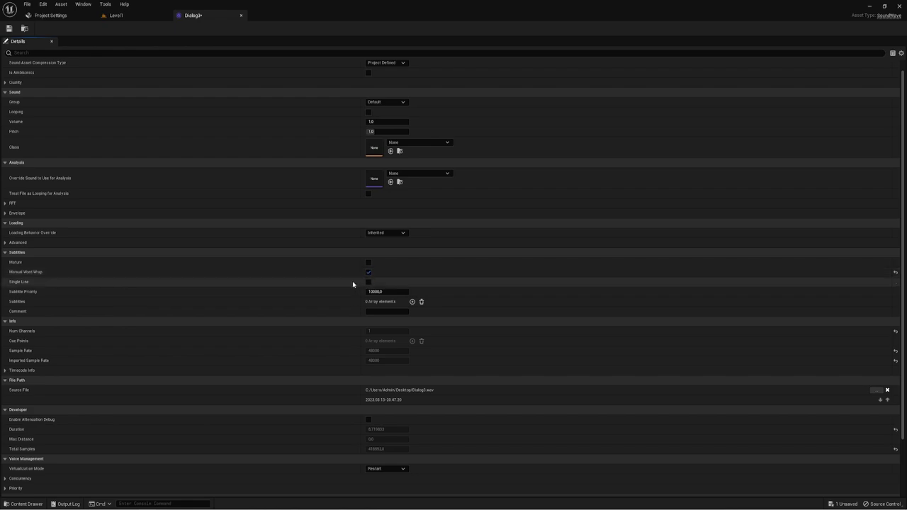
pyautogui.moveTo(19, 285)
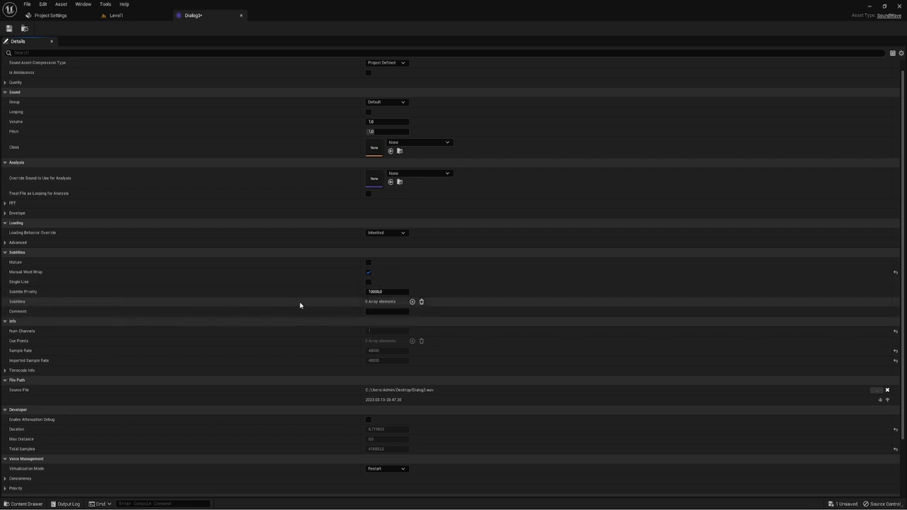
# Add three Dialog3 subtitle entries, expand Index [0]–[2], and position Audacity showing Dialog2
pyautogui.click(413, 302)
pyautogui.click(413, 302)
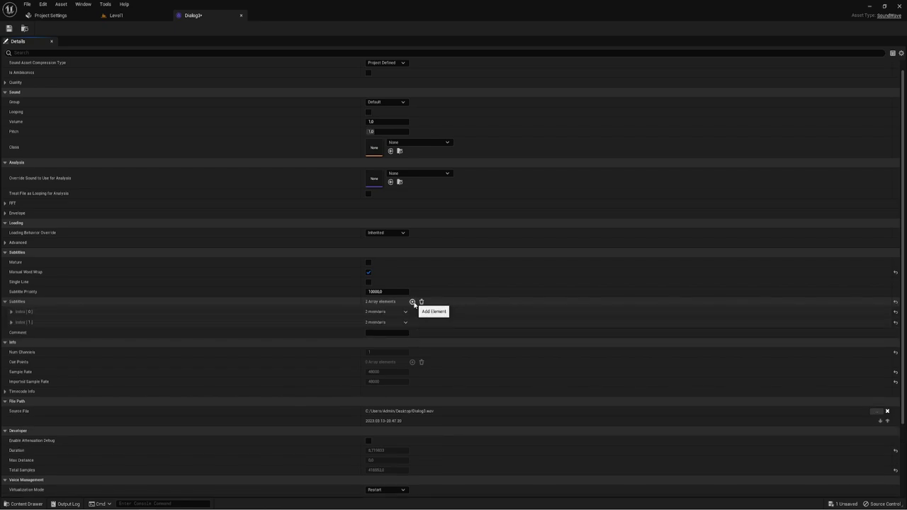
pyautogui.click(413, 302)
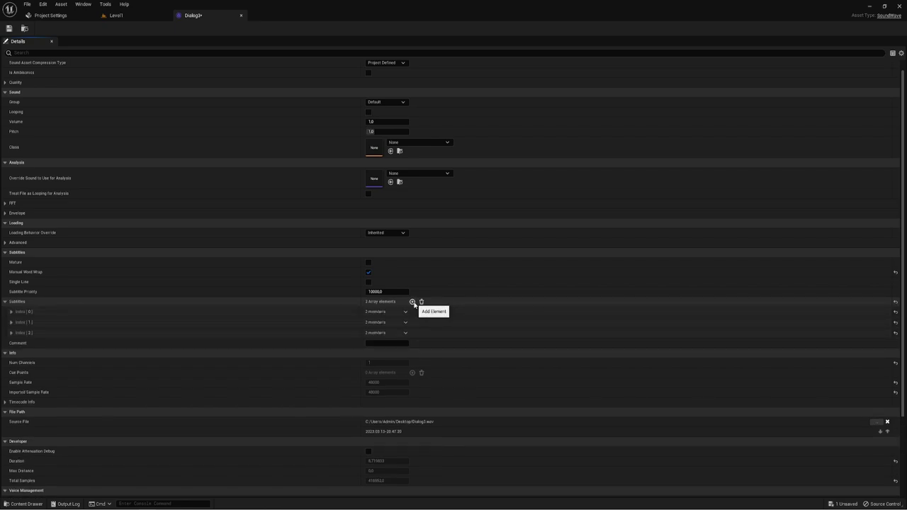
pyautogui.click(10, 312)
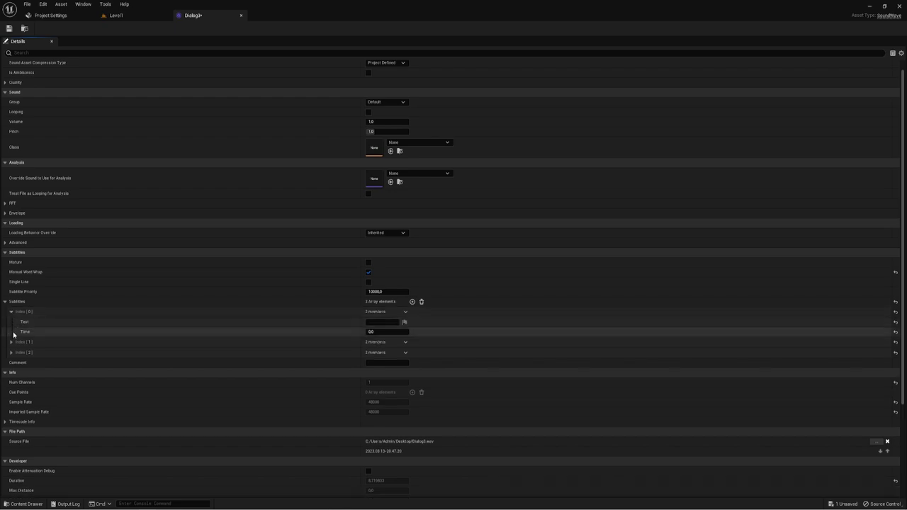
pyautogui.click(11, 342)
pyautogui.click(11, 372)
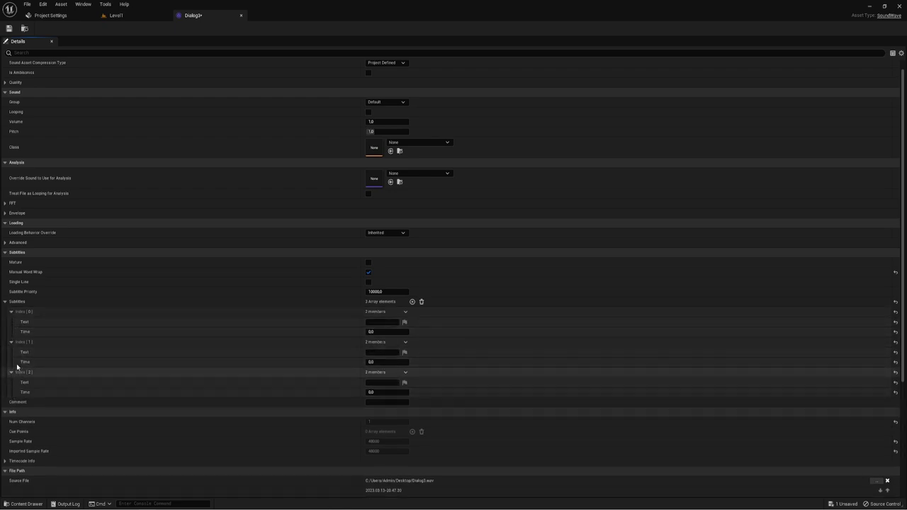
pyautogui.scroll(-2, 369, 347)
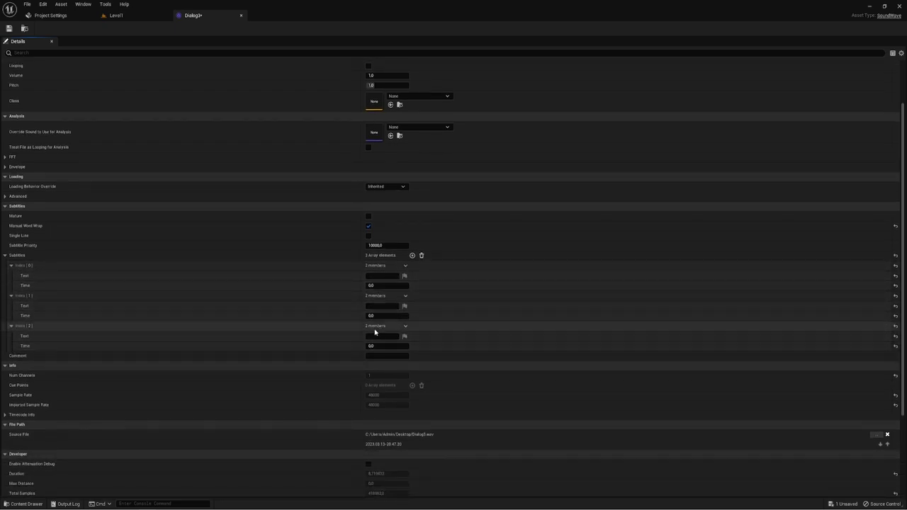
pyautogui.click(379, 276)
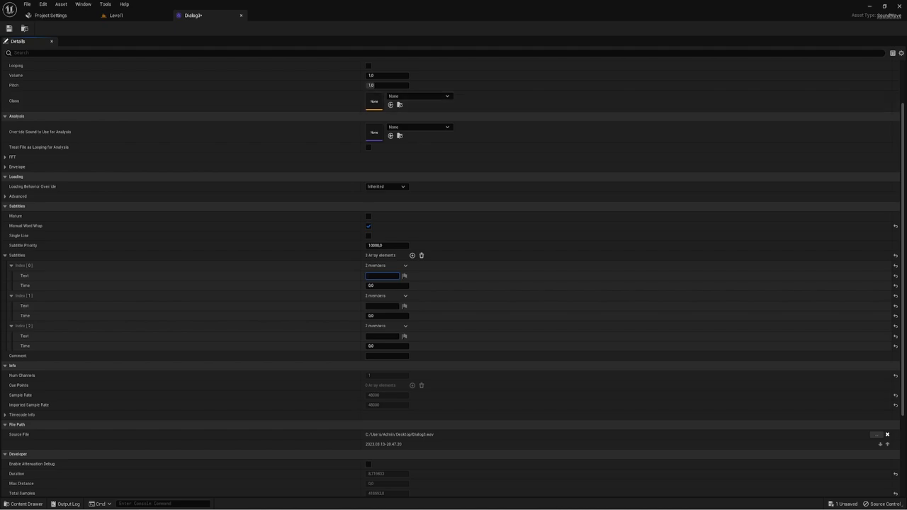
pyautogui.moveTo(583, 139); pyautogui.dragTo(336, 122)
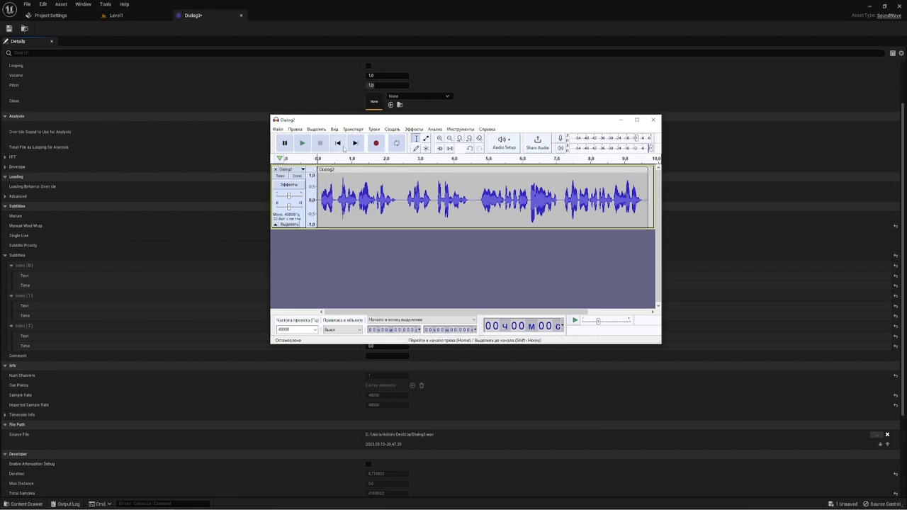
# Play Dialog2 in Audacity and select each spoken line to read its start time
pyautogui.click(302, 143)
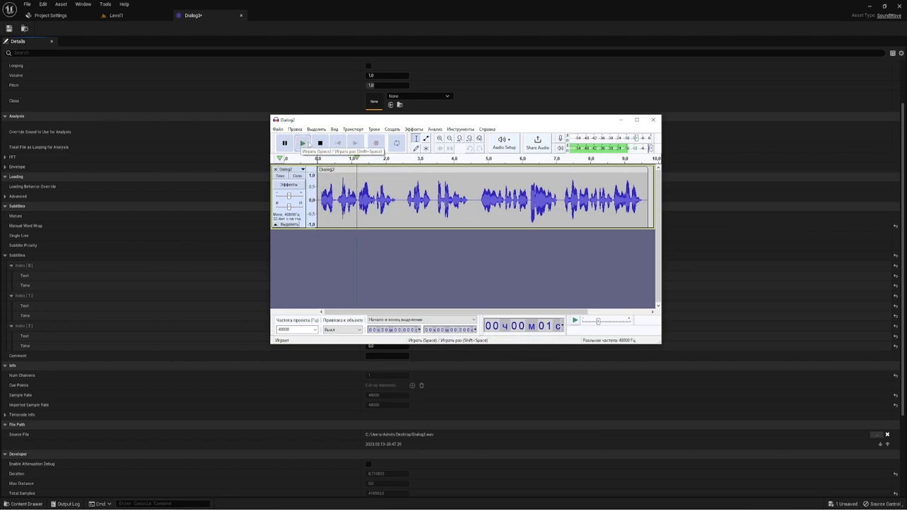
pyautogui.click(320, 143)
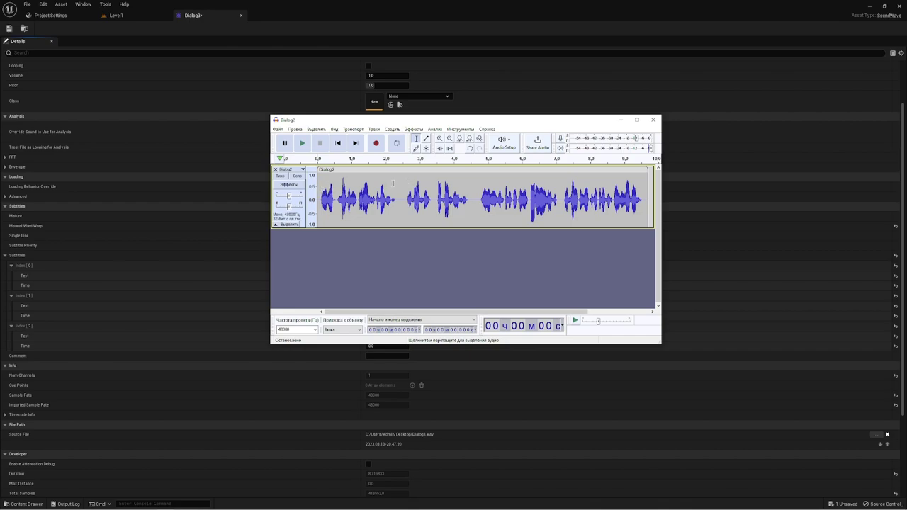
pyautogui.moveTo(397, 184); pyautogui.dragTo(318, 186)
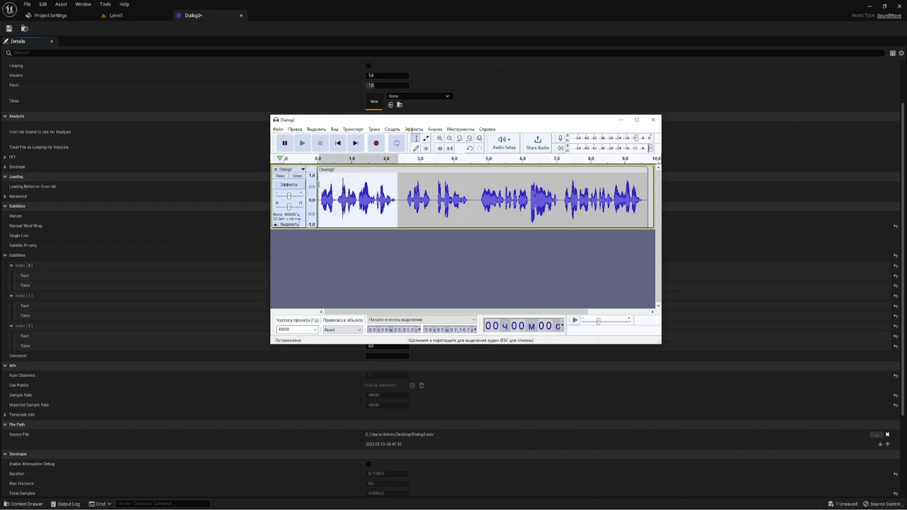
pyautogui.moveTo(318, 186); pyautogui.dragTo(320, 186)
pyautogui.moveTo(405, 186); pyautogui.dragTo(645, 188)
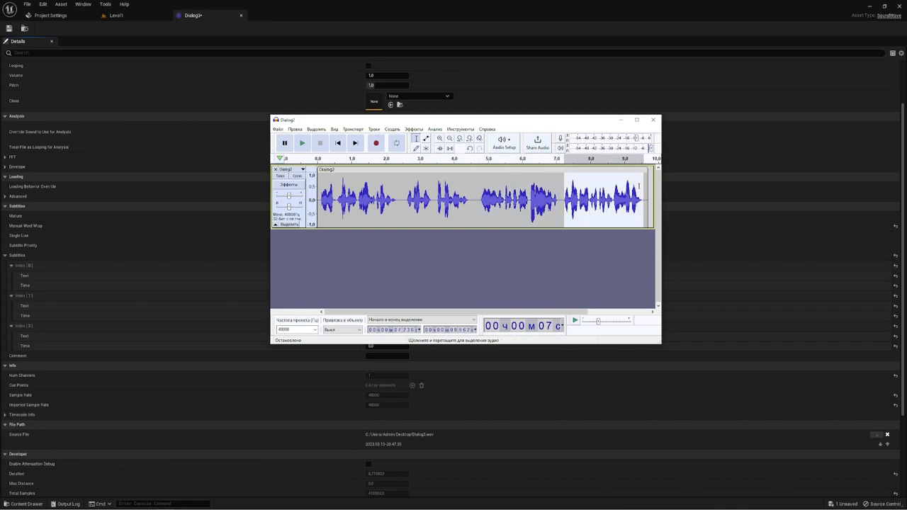
pyautogui.moveTo(450, 125); pyautogui.dragTo(672, 119)
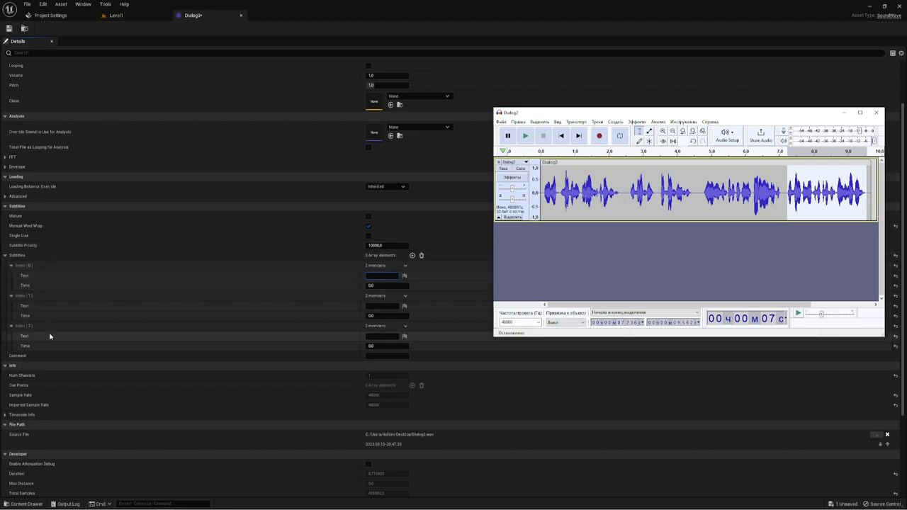
# Add and expand a fourth Dialog3 subtitle, Index [3], with Audacity placed beside it
pyautogui.click(412, 255)
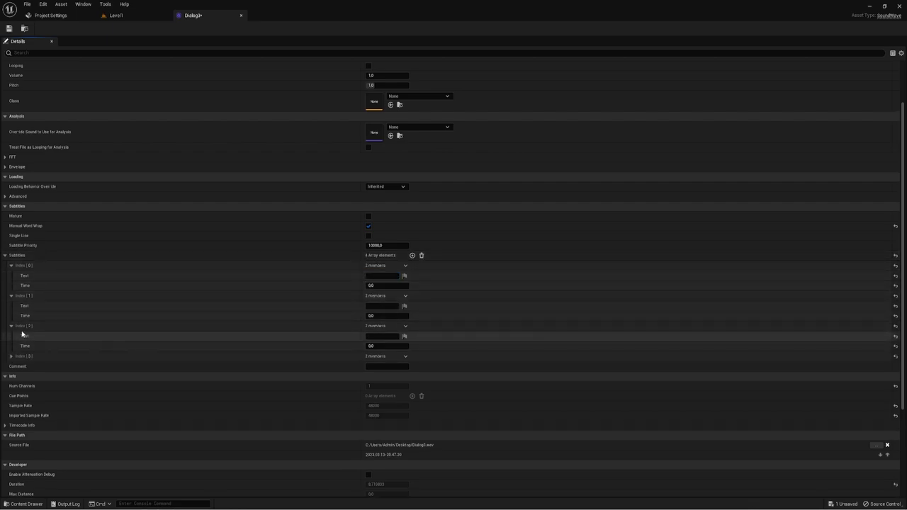
pyautogui.click(14, 357)
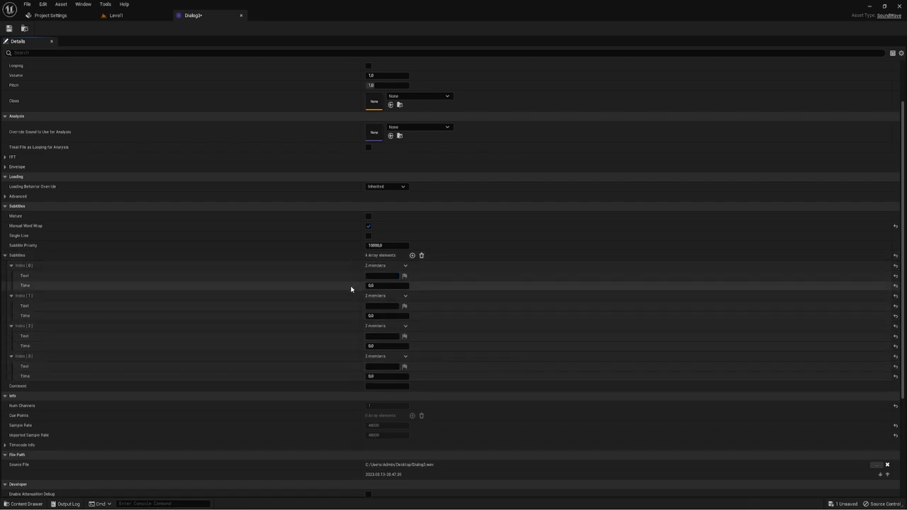
pyautogui.hotkey('alt', 'Tab')
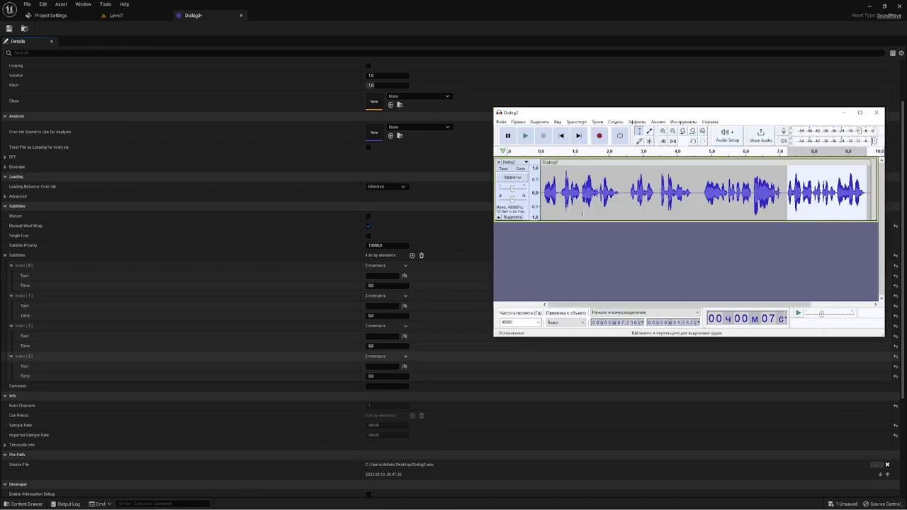
pyautogui.moveTo(626, 115); pyautogui.dragTo(593, 117)
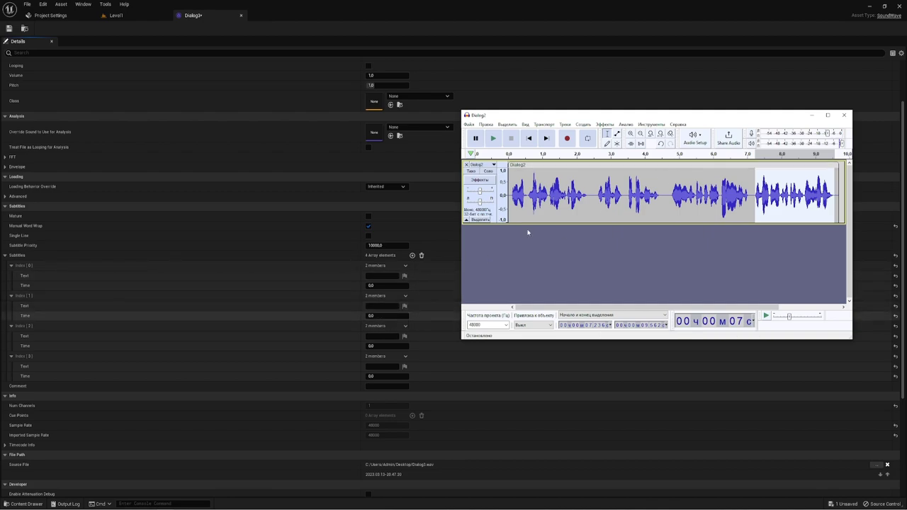
pyautogui.moveTo(515, 119); pyautogui.dragTo(504, 113)
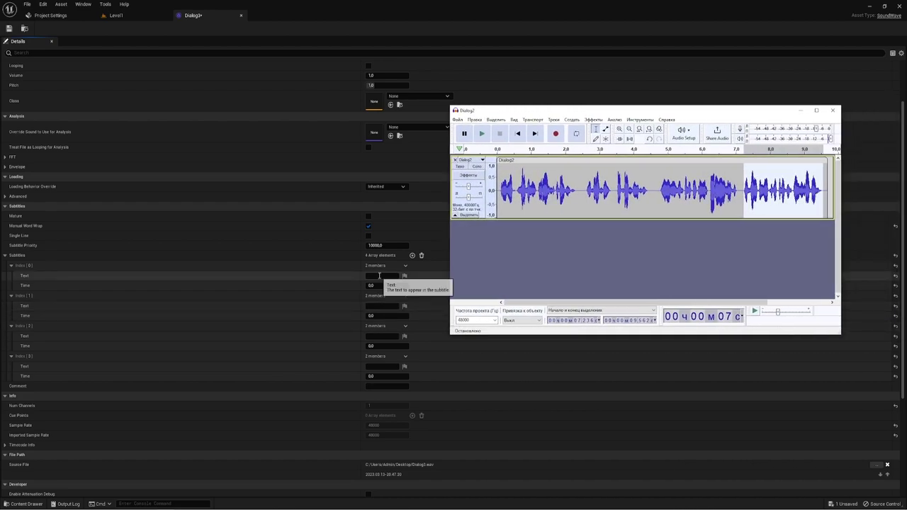
# Paste the first two Russian subtitle lines and set the second subtitle's time to 2.5
pyautogui.click(213, 266)
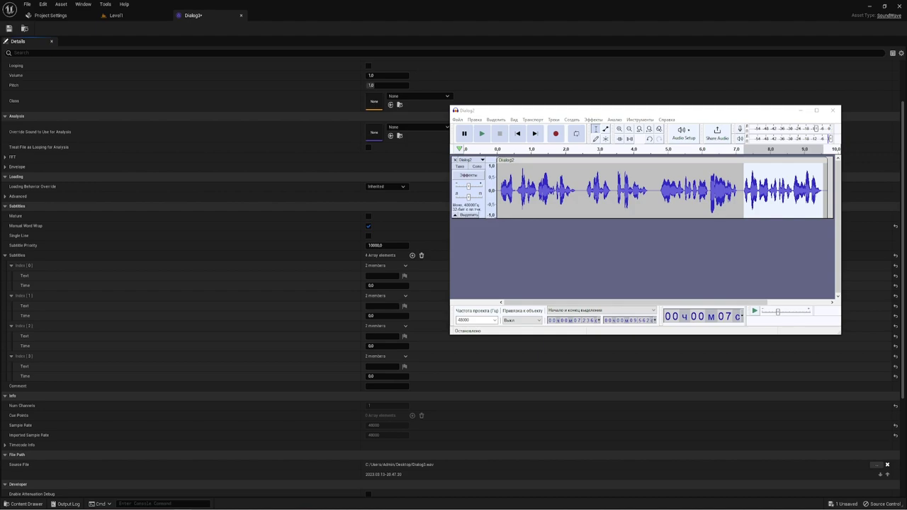
pyautogui.click(383, 275)
pyautogui.write('Привет, я думал ты раньше подойдешь')
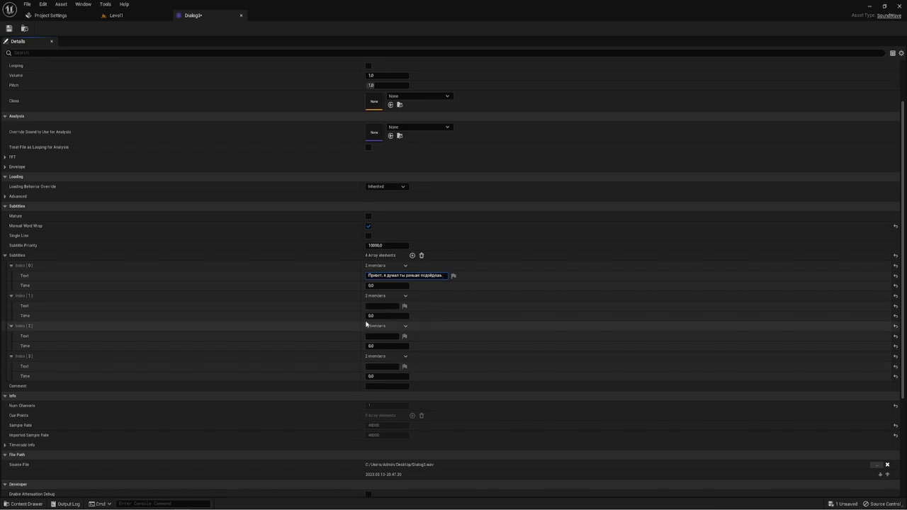
pyautogui.click(383, 305)
pyautogui.write('Ну хорошо, тогда слушай!')
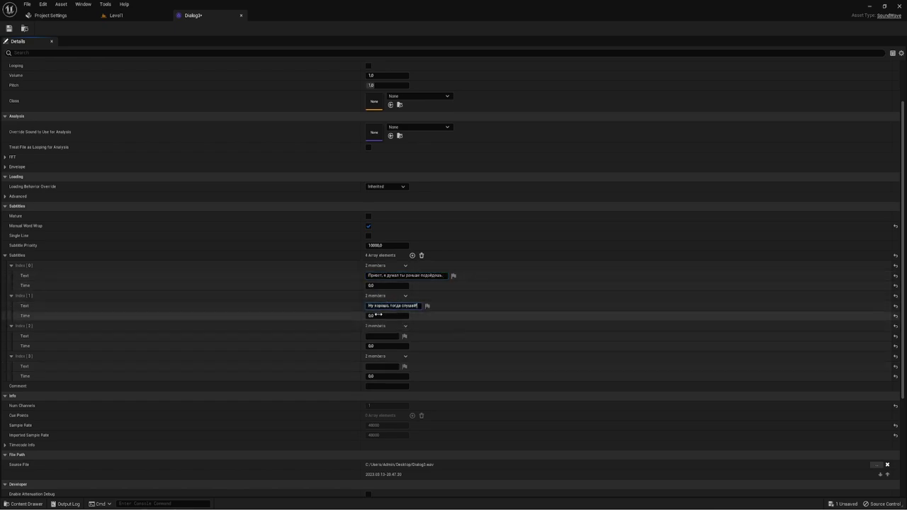
pyautogui.click(377, 316)
pyautogui.write('2.5')
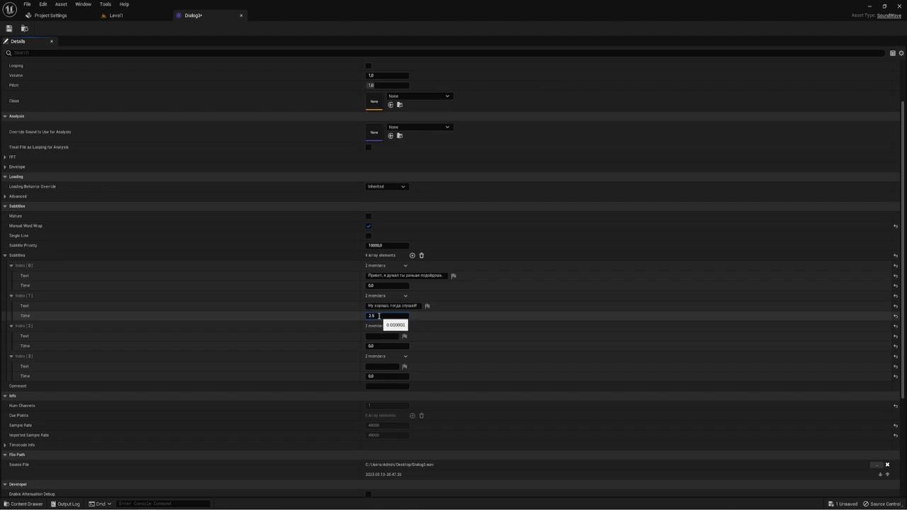
pyautogui.hotkey('alt', 'Tab')
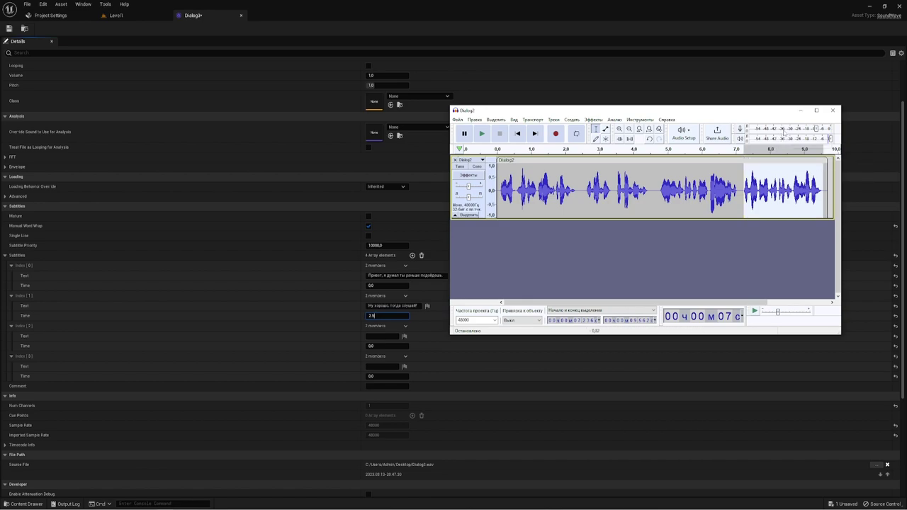
# Time the third and fourth subtitles at 4.6 and 7.1 and paste their Russian lines
pyautogui.click(388, 345)
pyautogui.write('4.6')
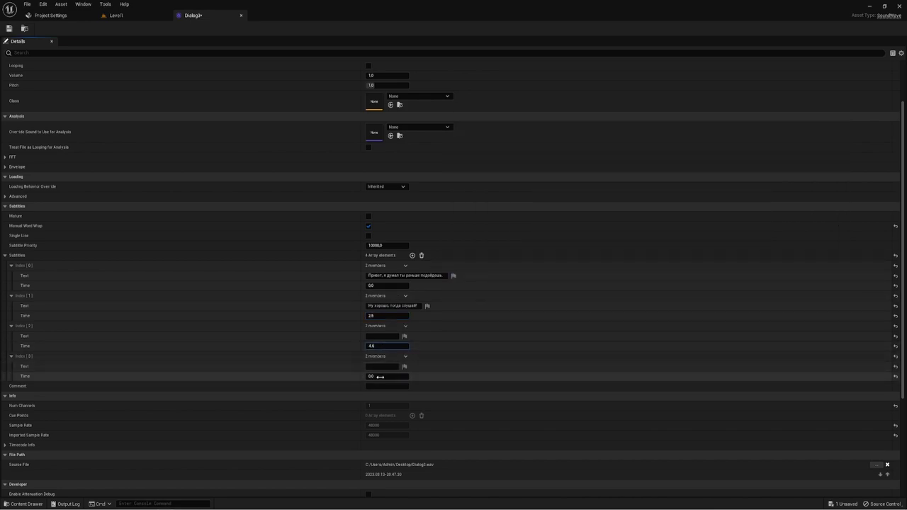
pyautogui.click(381, 376)
pyautogui.write('7.')
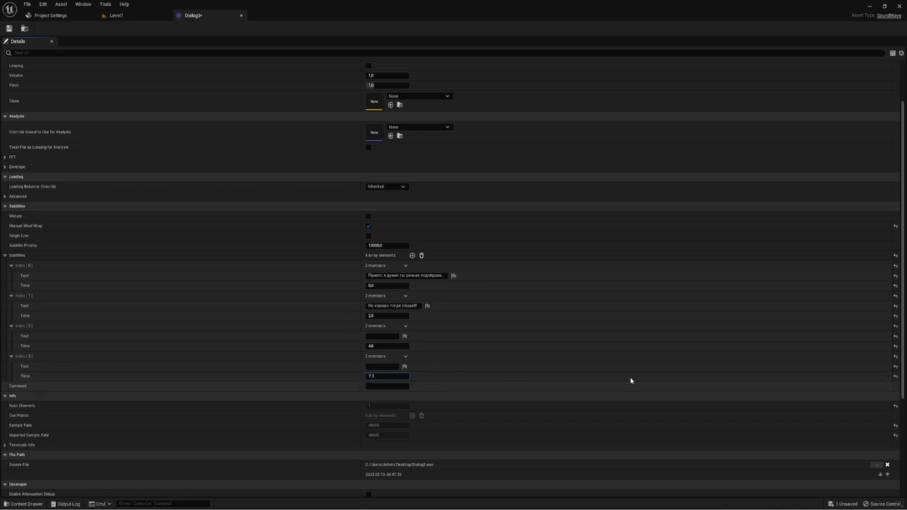
pyautogui.write('1')
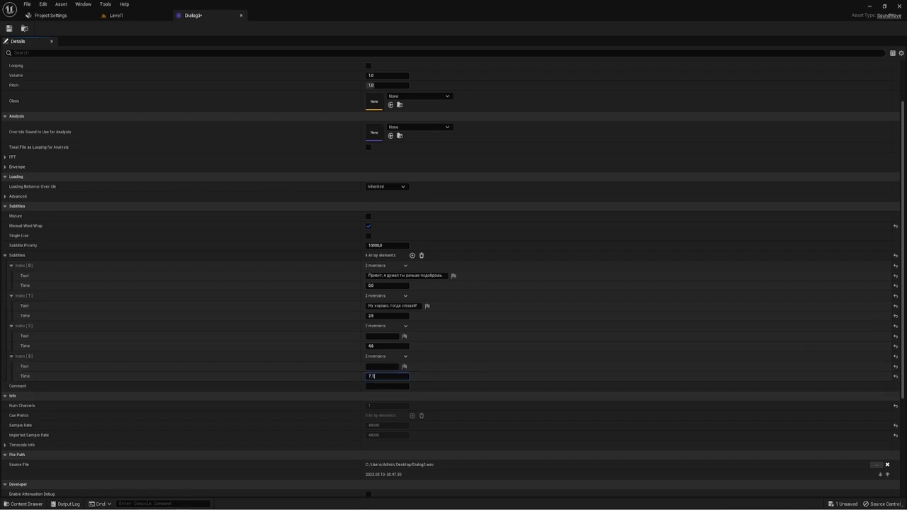
pyautogui.click(380, 336)
pyautogui.write('Мне нужно чтобы ты принес пару алмазов.')
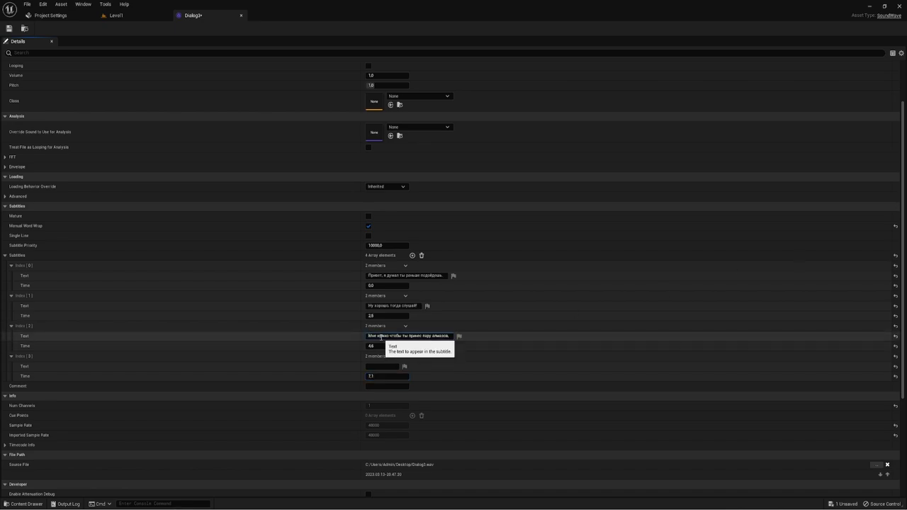
pyautogui.click(382, 367)
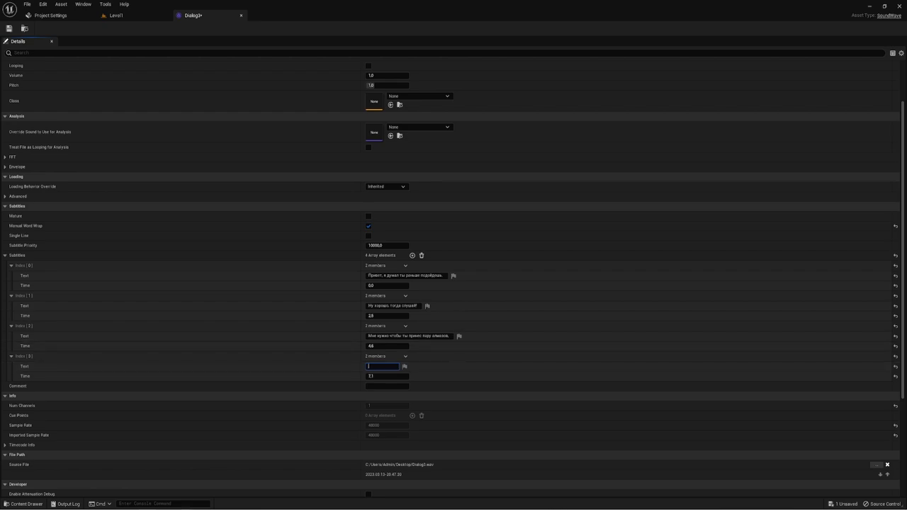
pyautogui.write('а за это я тебе помогу с твоими врагами')
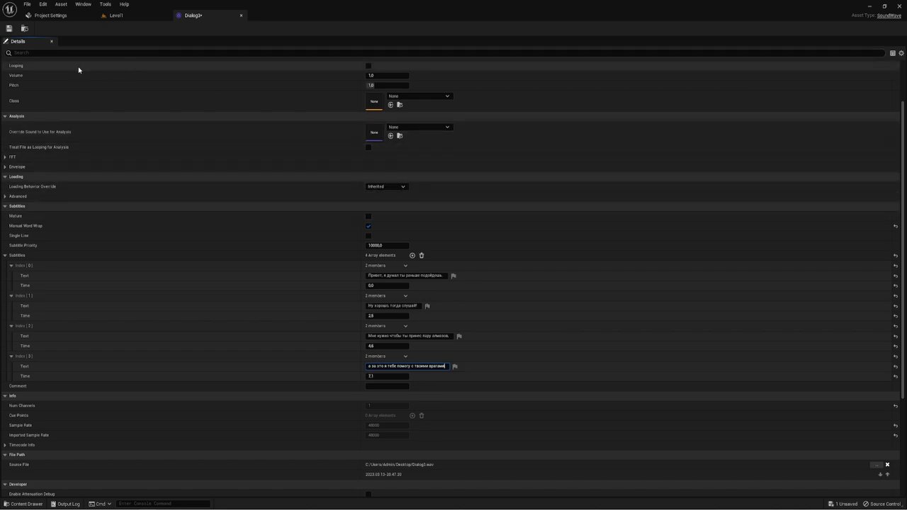
pyautogui.click(395, 387)
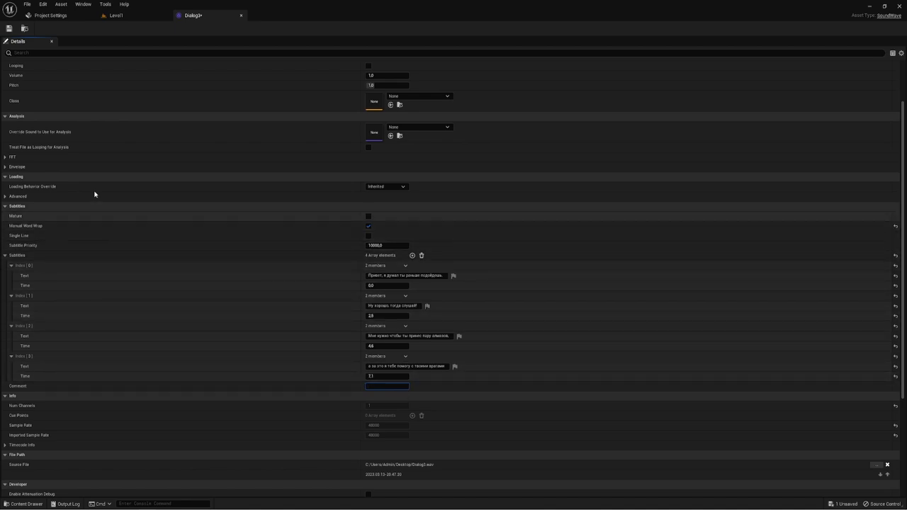
# Save Dialog3, then play Level1 and walk to AI_bot until its subtitle appears
pyautogui.click(10, 29)
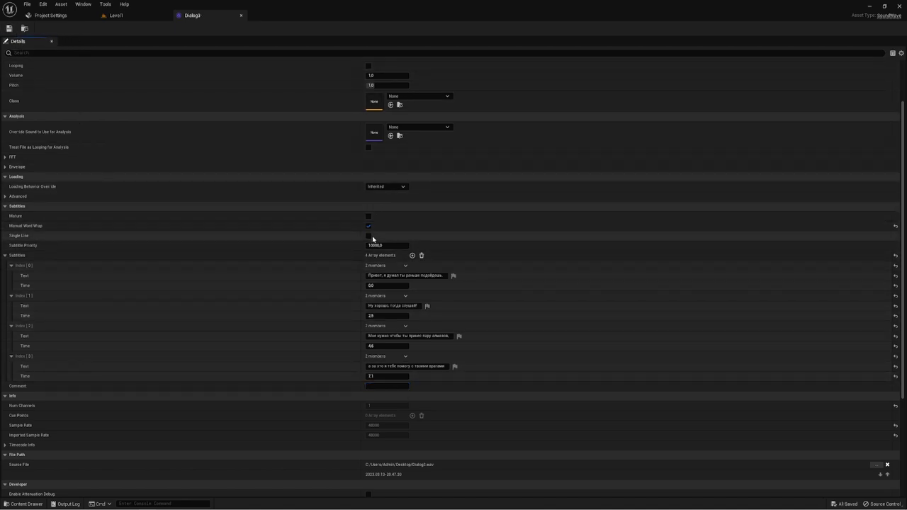
pyautogui.click(119, 16)
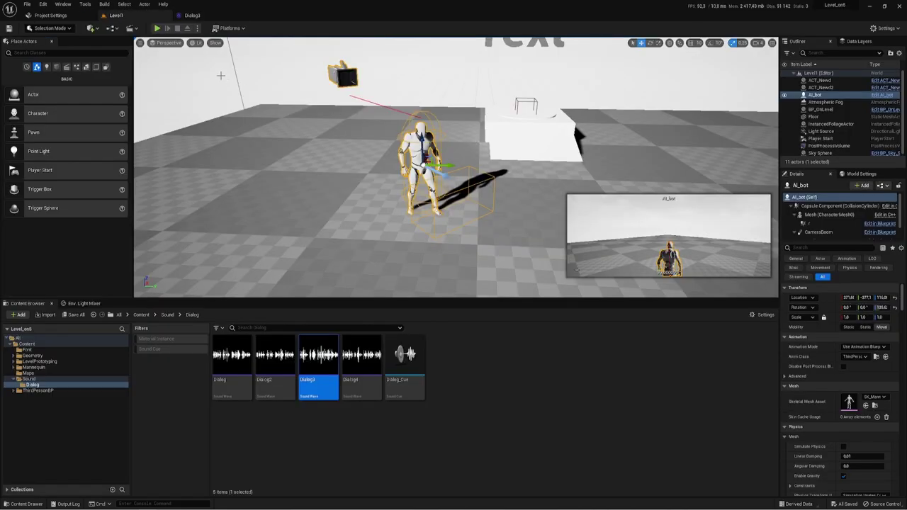
pyautogui.press('w')
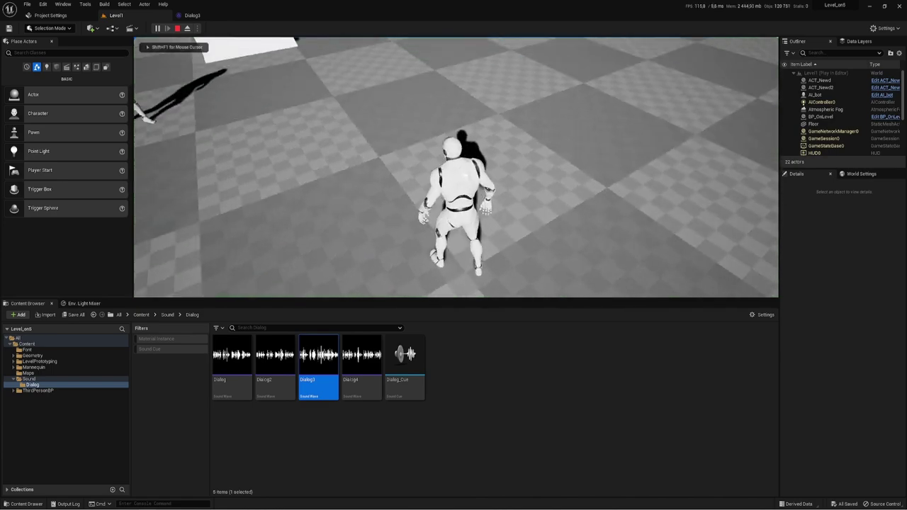
pyautogui.press('w')
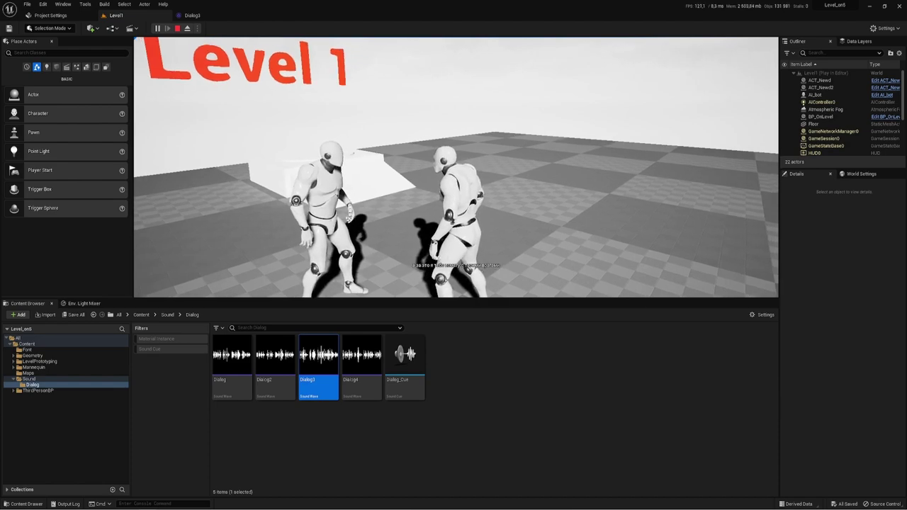
pyautogui.press('Escape')
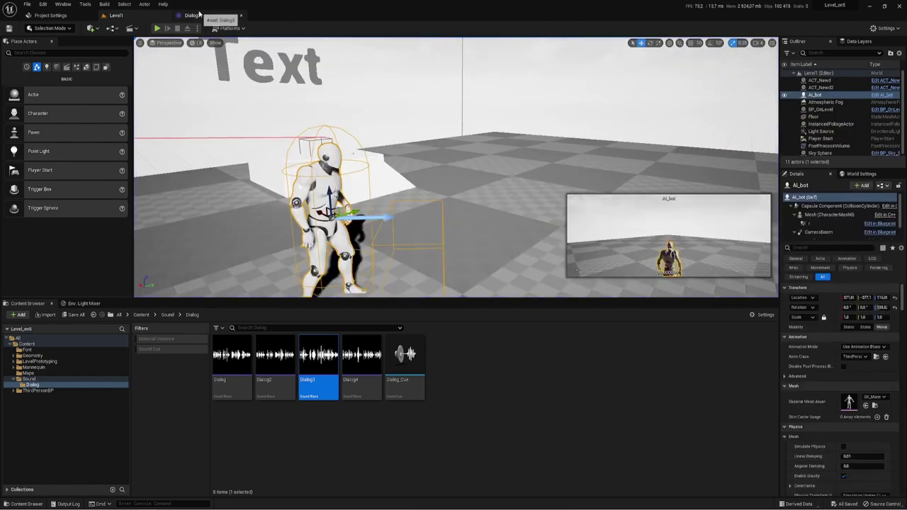
# Play-test Level1 once more, then go back to the Dialog3 sound wave editor
pyautogui.click(209, 16)
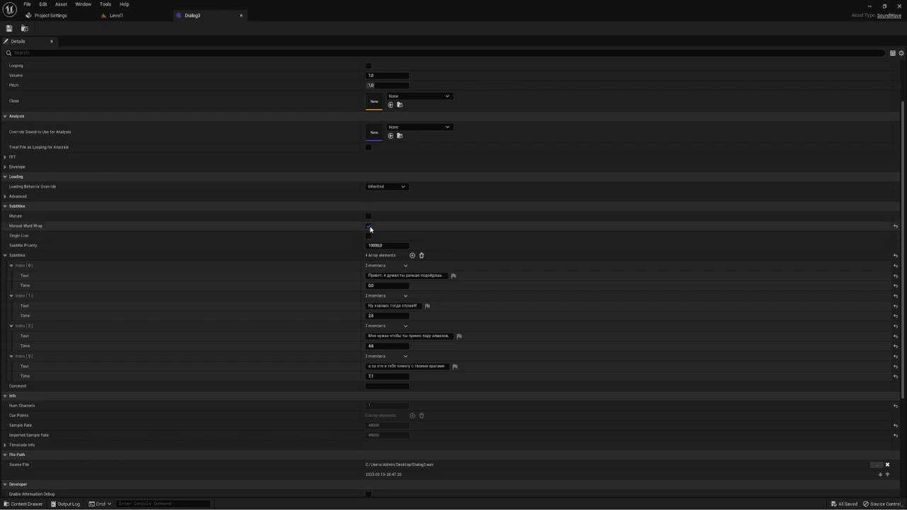
pyautogui.click(138, 15)
pyautogui.click(157, 28)
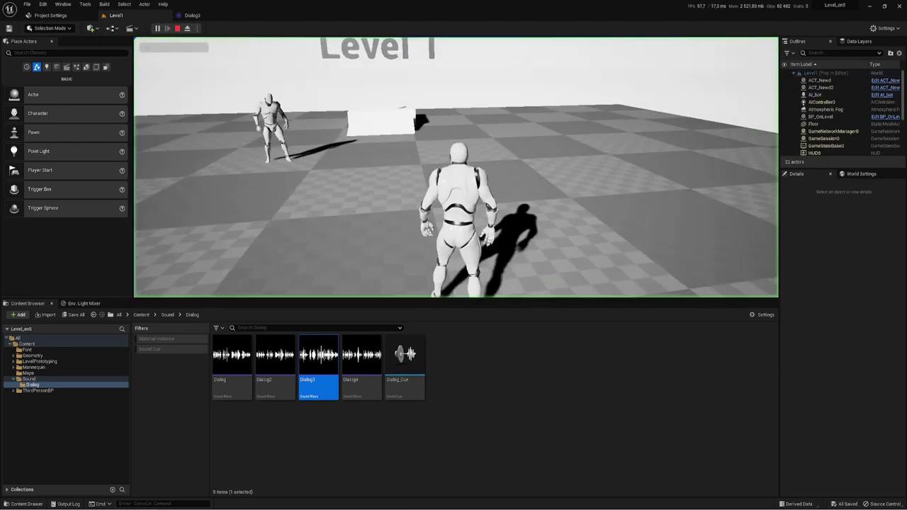
pyautogui.press('w')
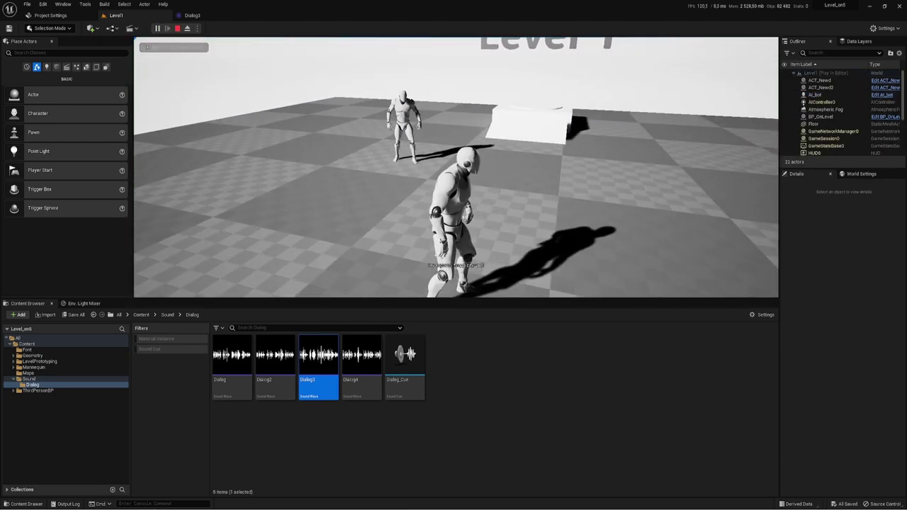
pyautogui.press('Escape')
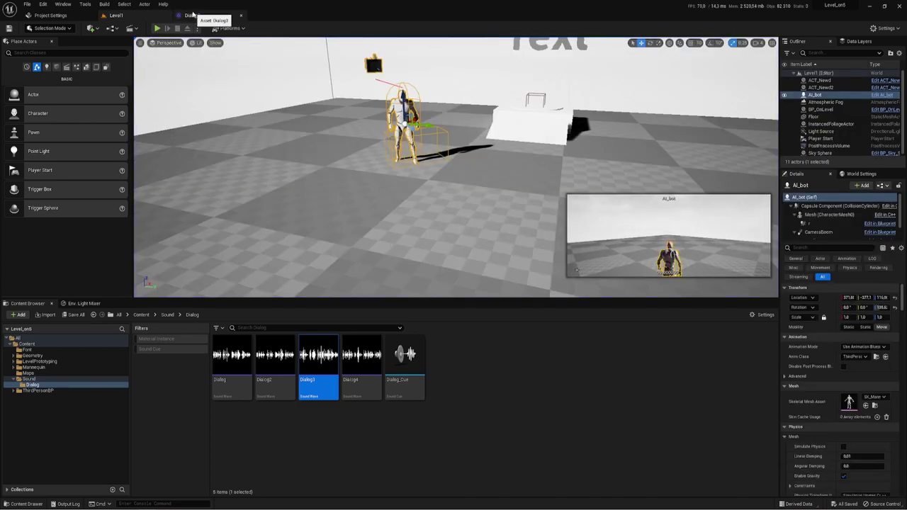
pyautogui.click(193, 14)
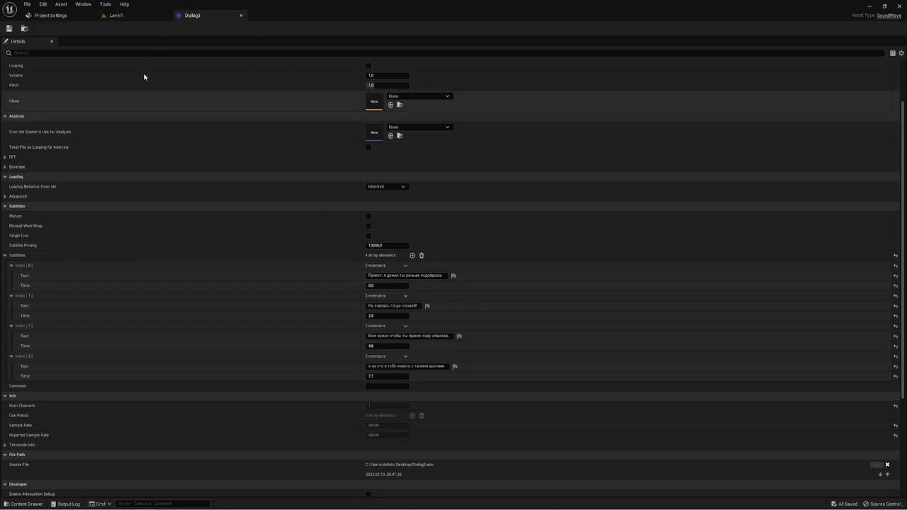
# Play Level1 twice to watch the long subtitle line, then go back to Dialog3's settings
pyautogui.click(130, 19)
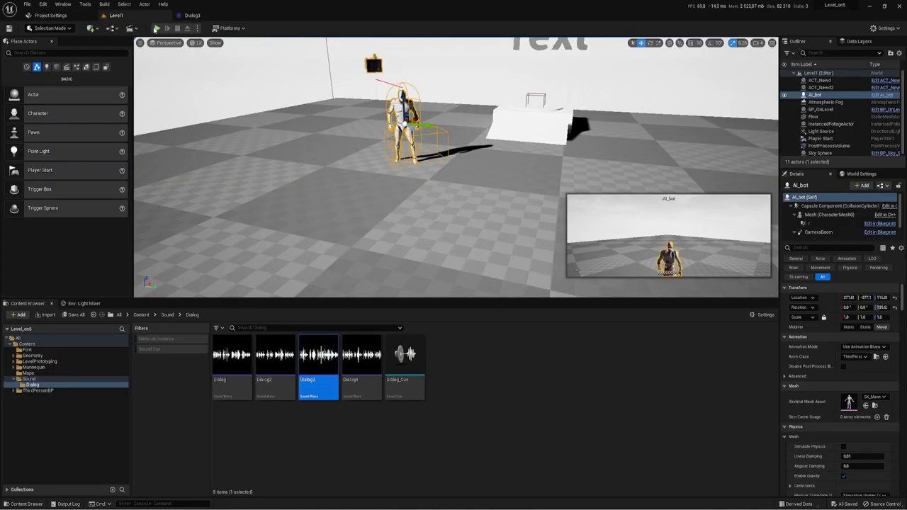
pyautogui.click(156, 28)
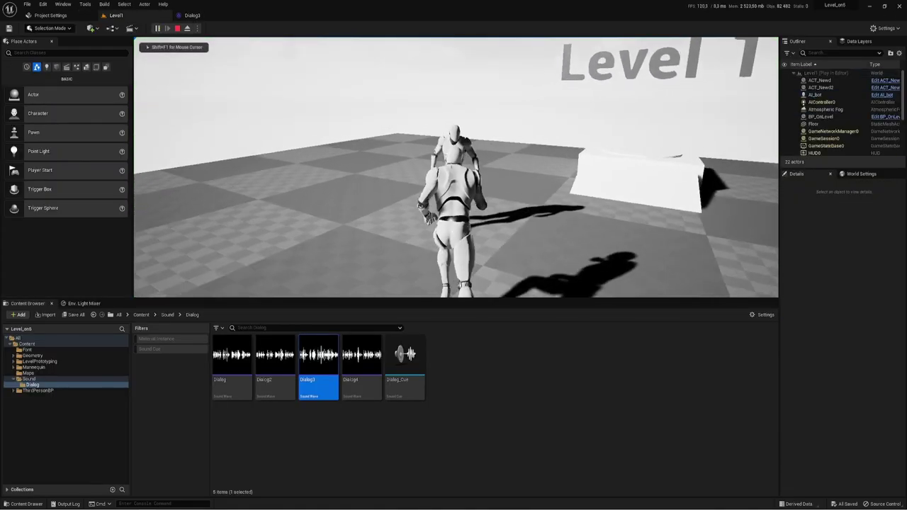
pyautogui.press('Escape')
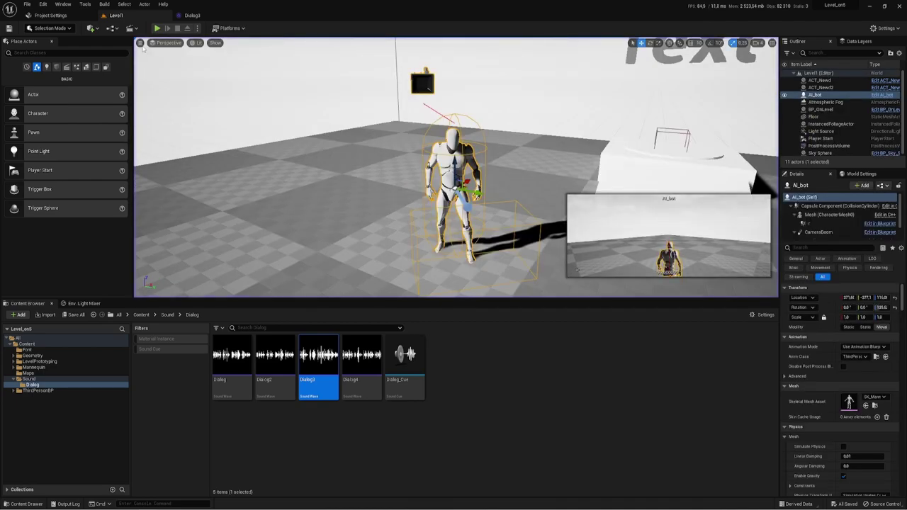
pyautogui.hotkey('alt', 'p')
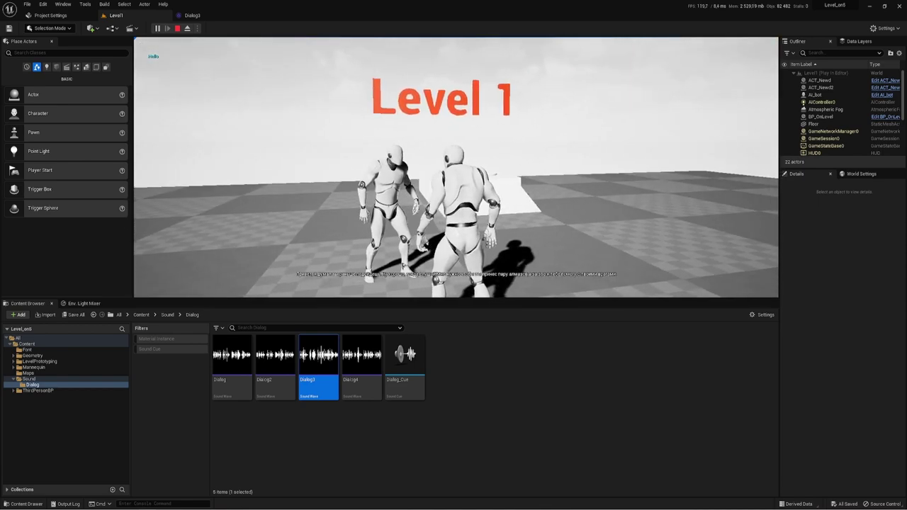
pyautogui.press('Escape')
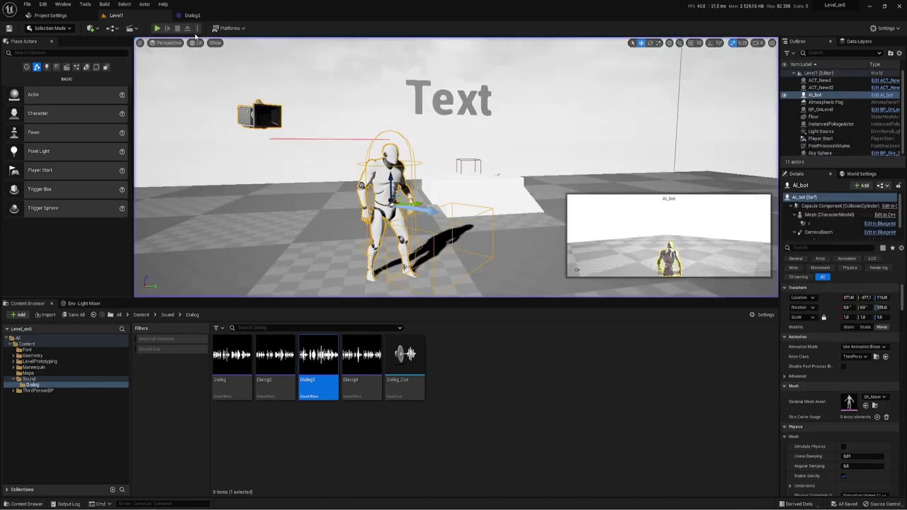
pyautogui.click(201, 16)
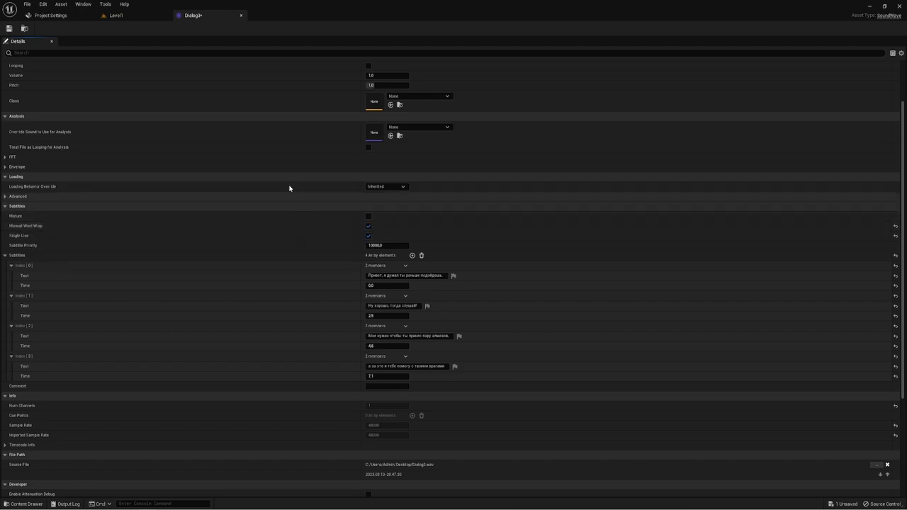
# Save Dialog3 and return to Level1 to find Dialog4 in the Content Browser
pyautogui.click(9, 30)
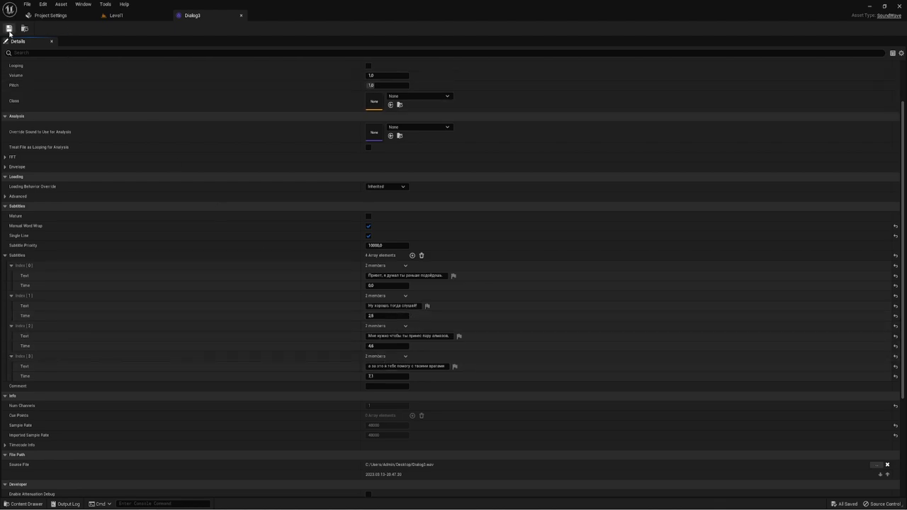
pyautogui.click(152, 15)
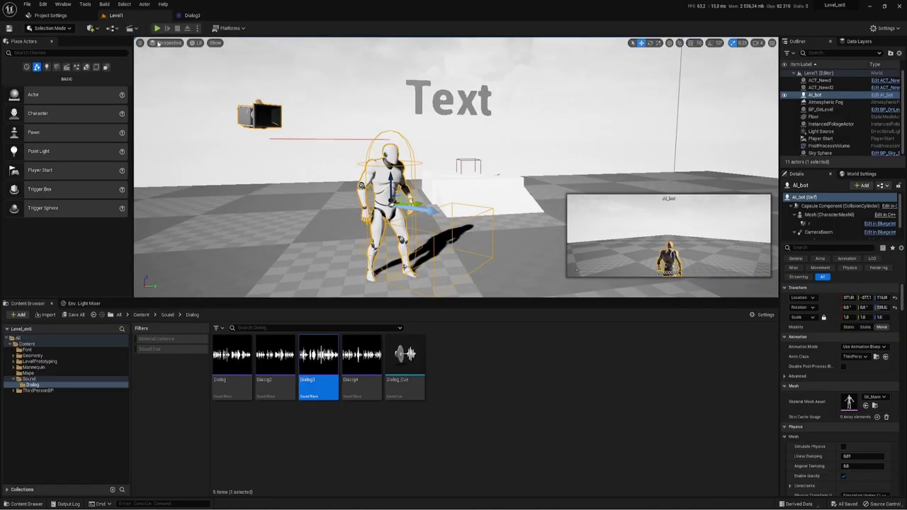
pyautogui.moveTo(319, 358)
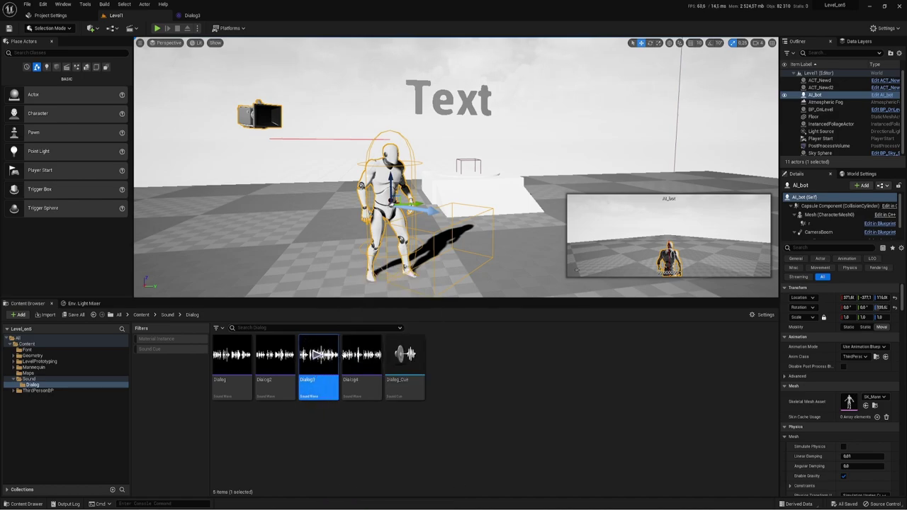
# Open Dialog4 and review its four subtitle lines, expanding the fourth entry timed at 7.0
pyautogui.doubleClick(361, 358)
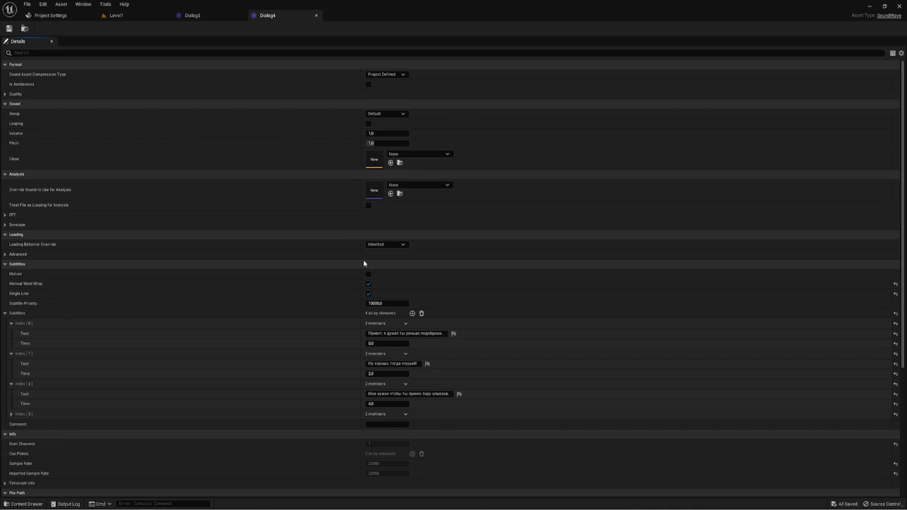
pyautogui.scroll(-3, 406, 234)
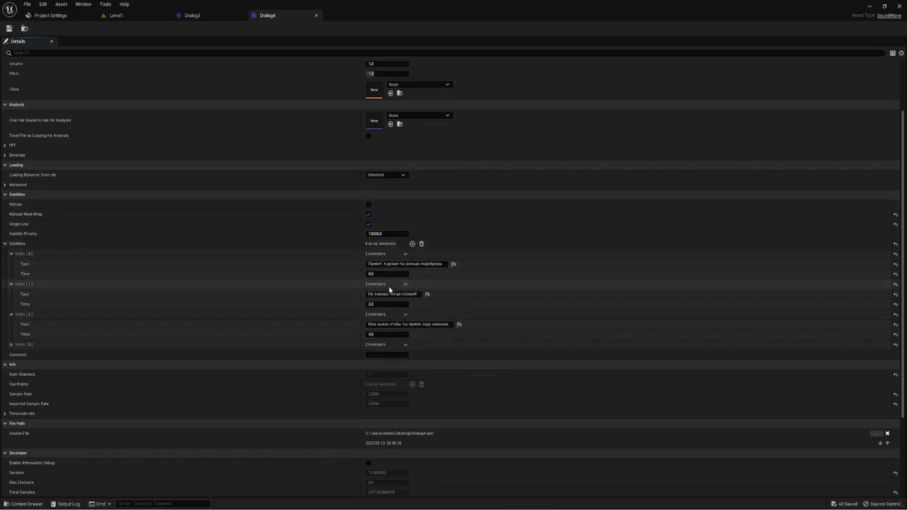
pyautogui.click(386, 304)
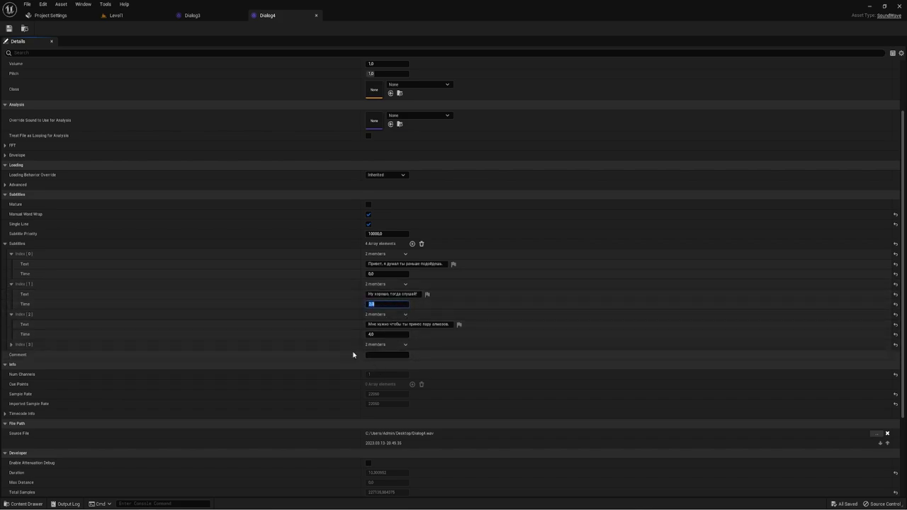
pyautogui.click(7, 344)
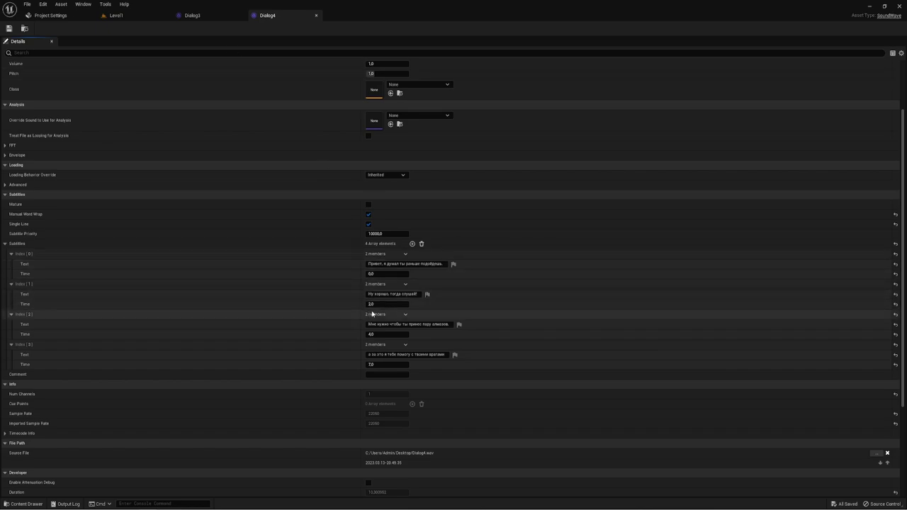
# Close the Dialog4 editor and go back to Level1 with nothing selected
pyautogui.click(316, 15)
pyautogui.click(125, 15)
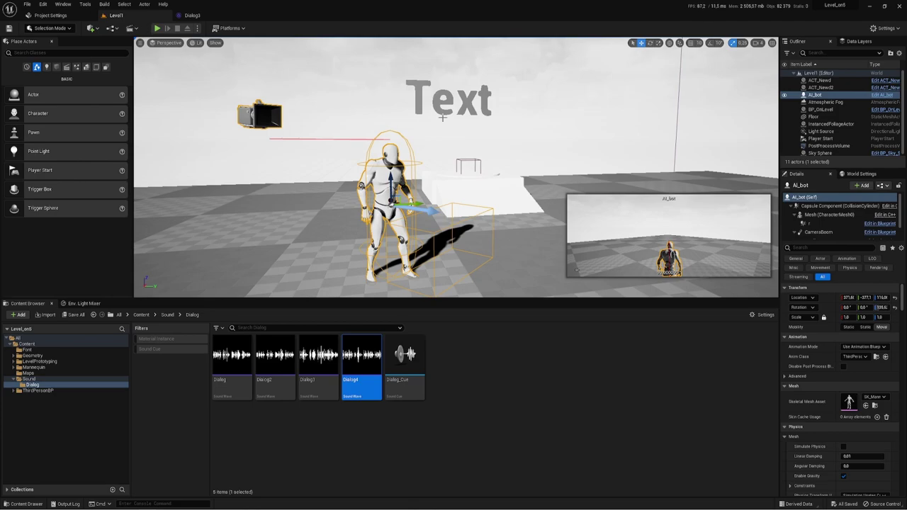
pyautogui.click(565, 374)
# Play-test the level by walking to the AI to see its subtitle, then make the level view taller
pyautogui.click(157, 28)
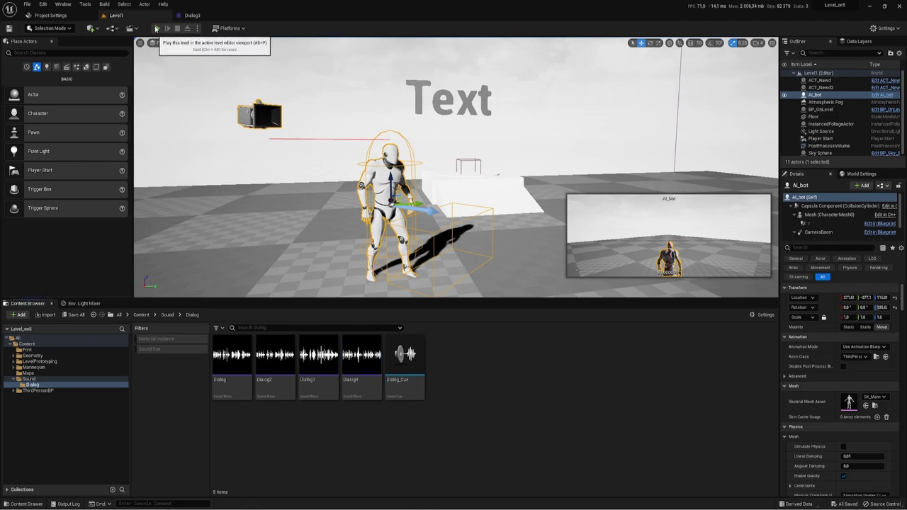
pyautogui.press('w')
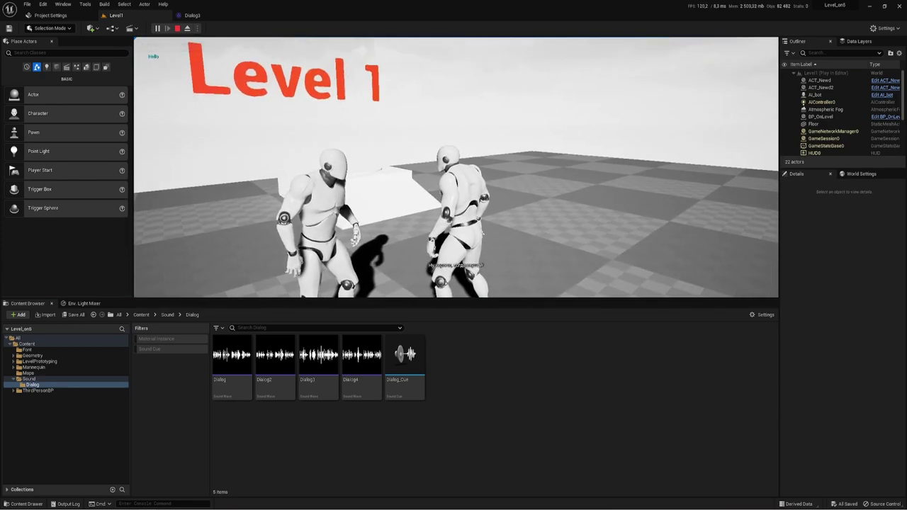
pyautogui.press('Escape')
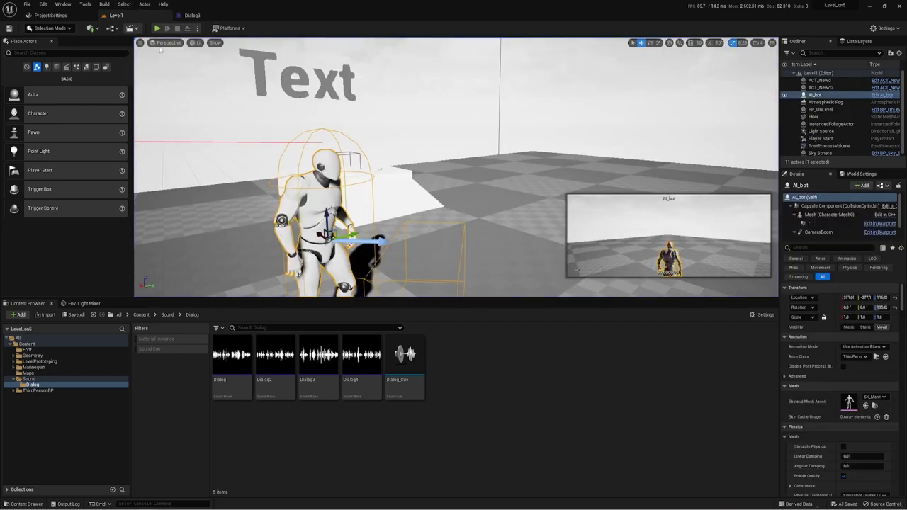
pyautogui.moveTo(279, 300); pyautogui.dragTo(280, 363)
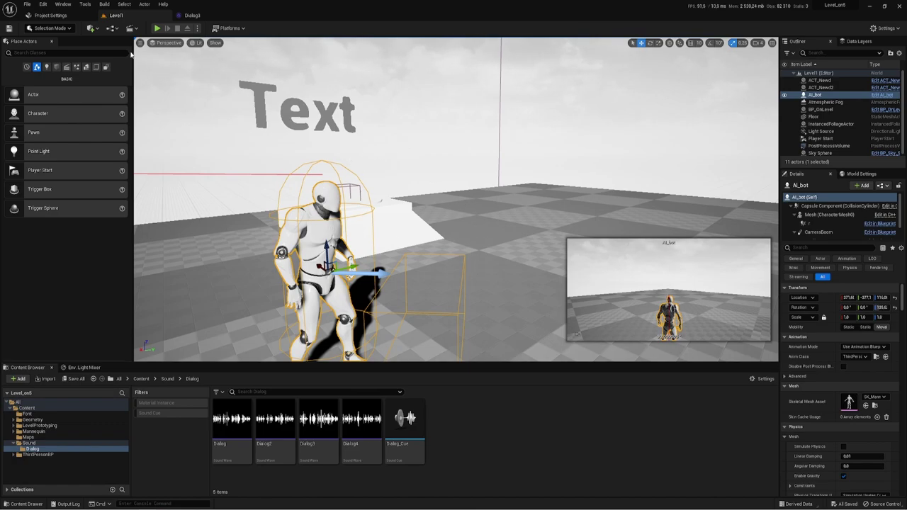
# Search Project Settings for 'subt' and pick ShantellSans_Font as the Subtitle Font
pyautogui.click(69, 17)
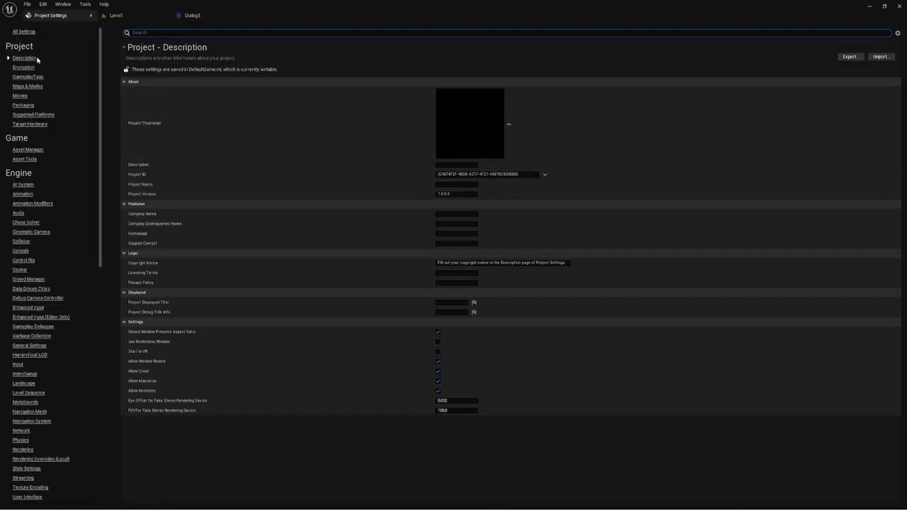
pyautogui.click(24, 32)
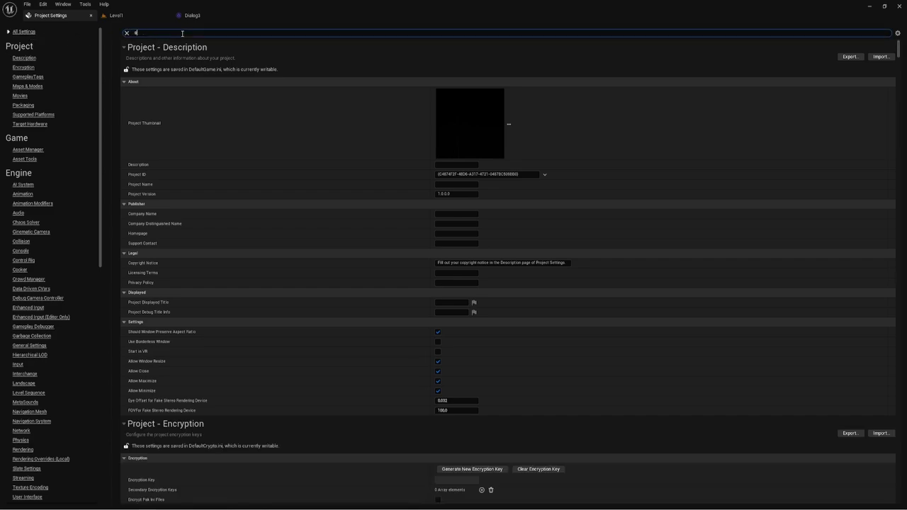
pyautogui.write('ub')
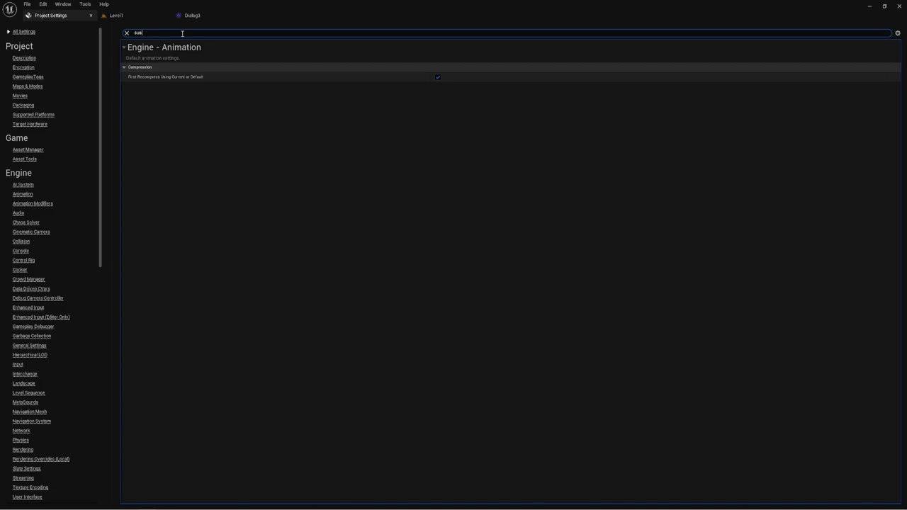
pyautogui.write('s')
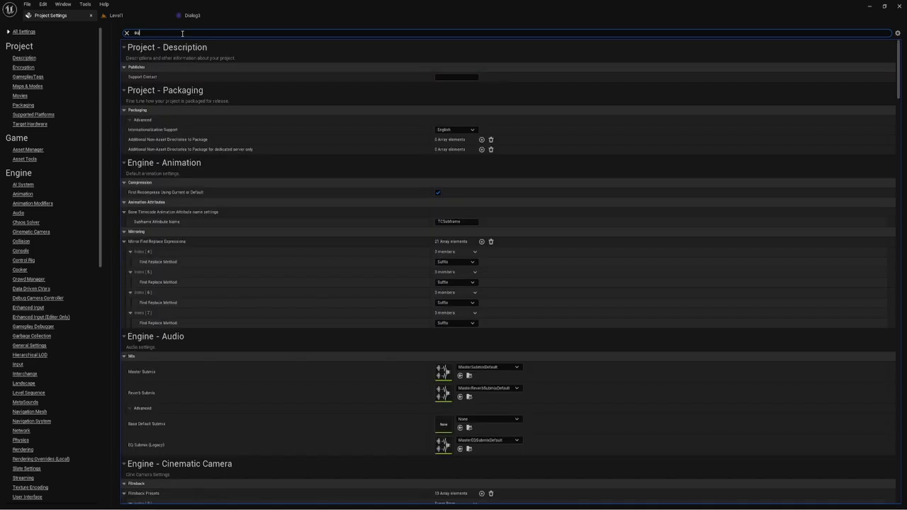
pyautogui.write('t')
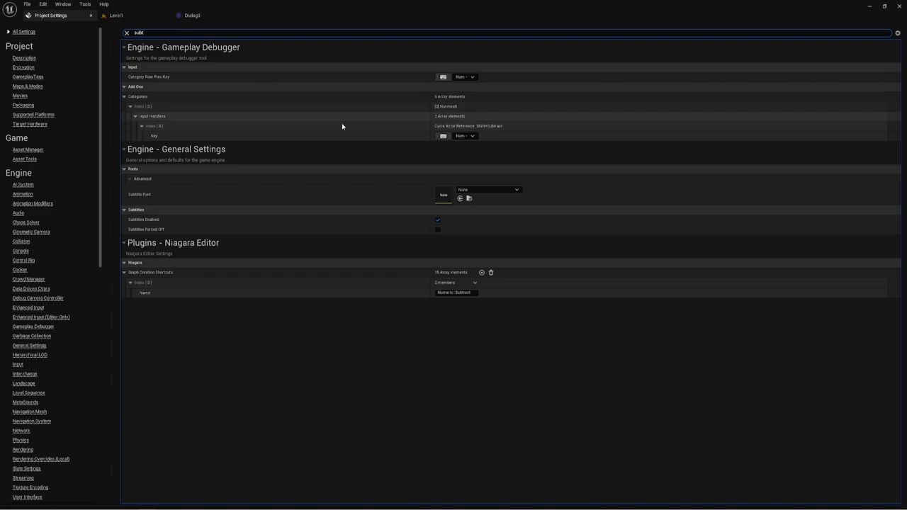
pyautogui.moveTo(146, 199)
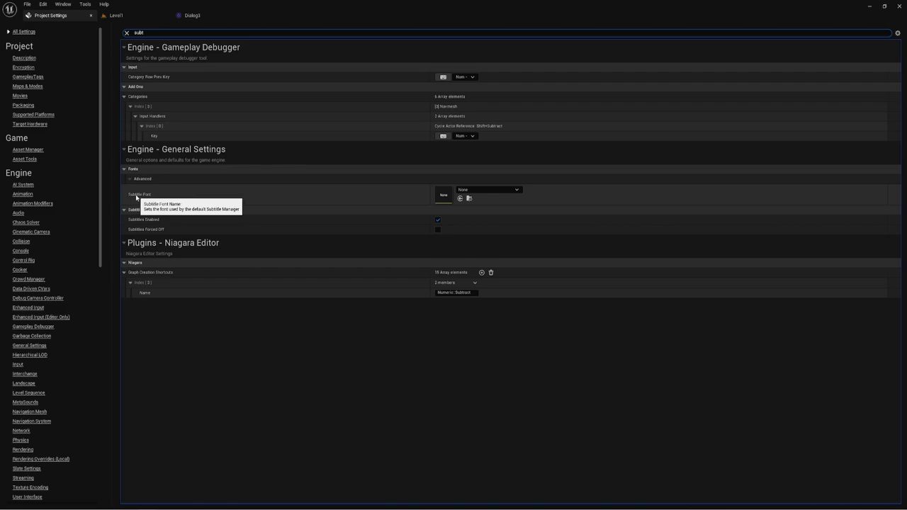
pyautogui.click(495, 190)
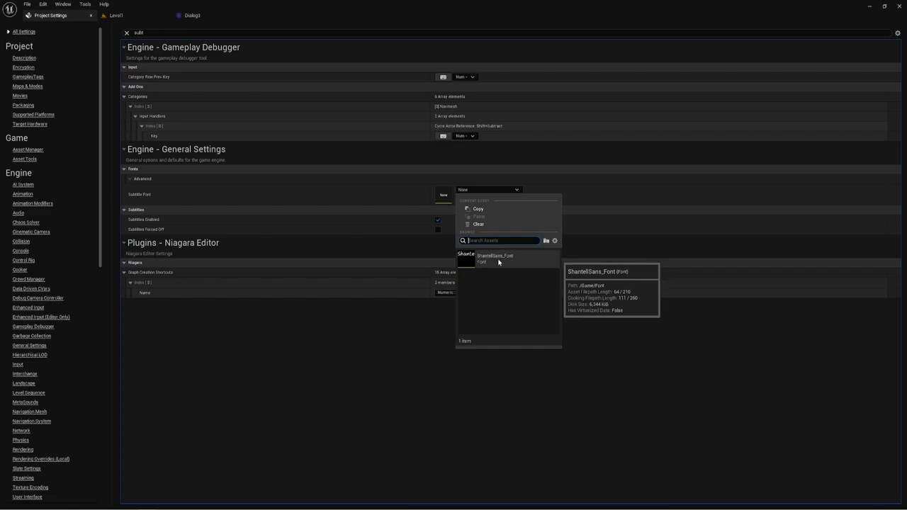
pyautogui.click(499, 259)
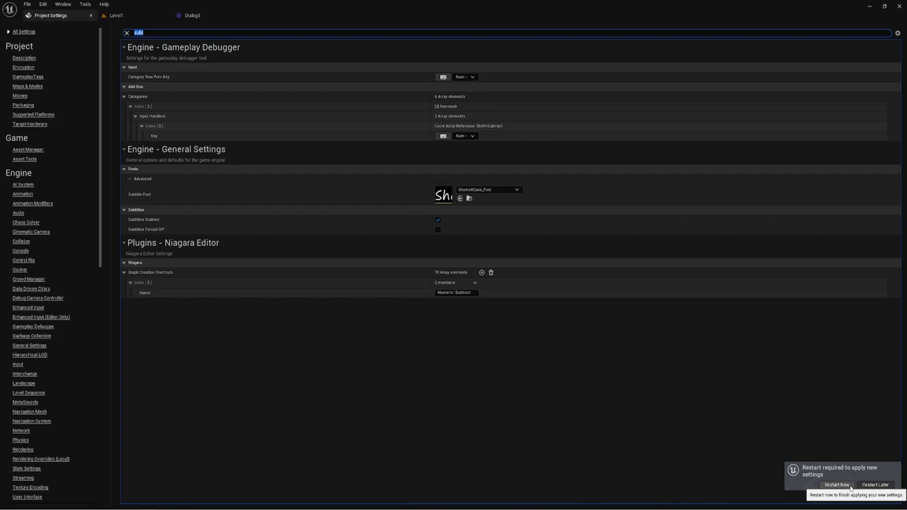
# Restart the editor to apply the ShantellSans_Font subtitle font, then run and stop a quick play test
pyautogui.click(851, 487)
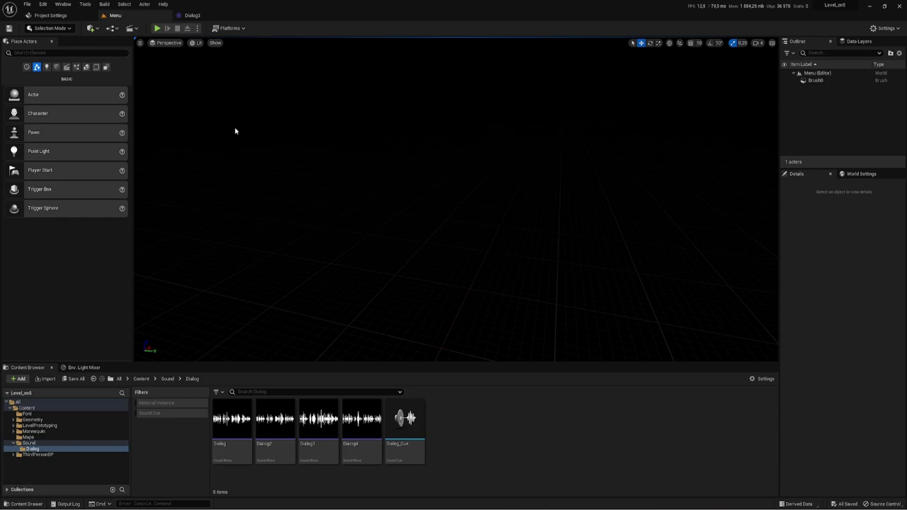
pyautogui.click(157, 28)
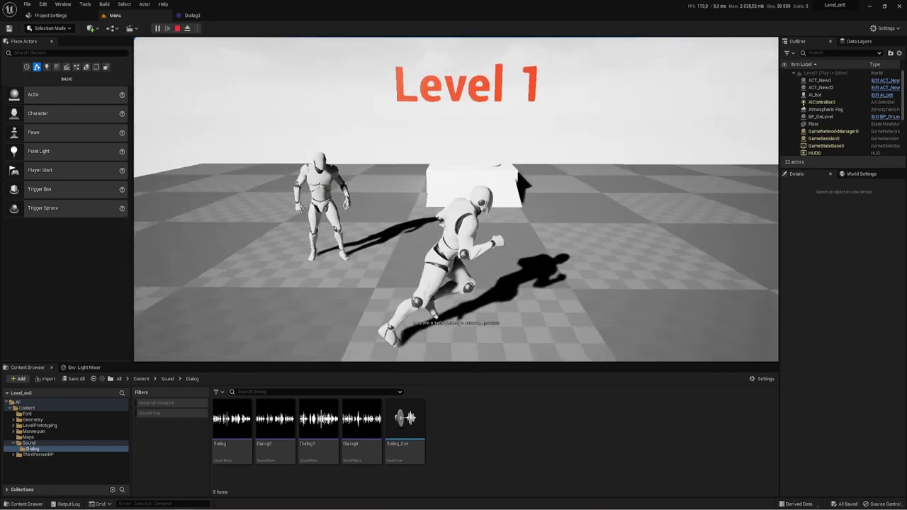
pyautogui.press('Escape')
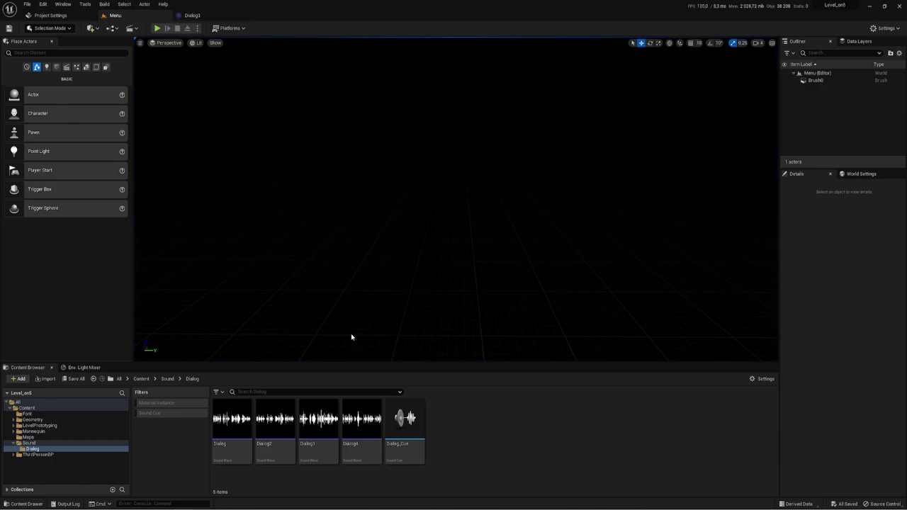
# In the Font folder, add a User Interface > Font asset and keep the default name NewFont
pyautogui.click(27, 414)
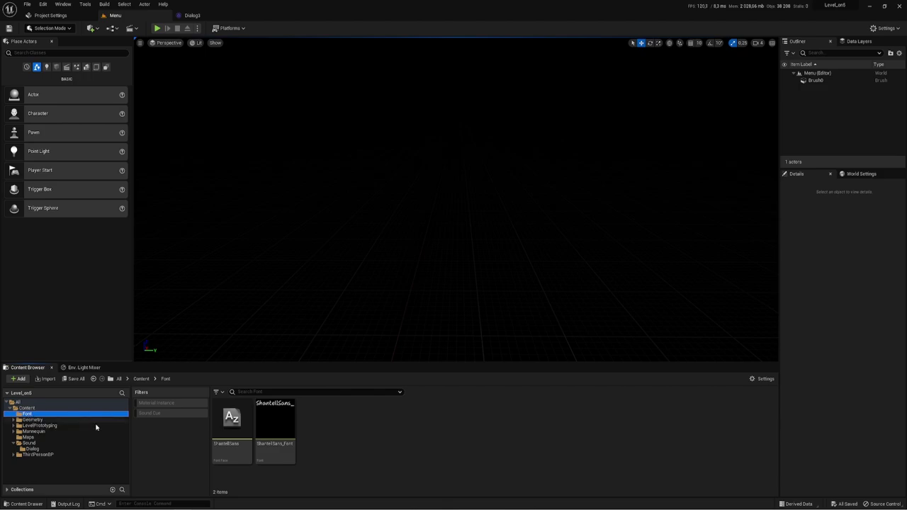
pyautogui.click(230, 471)
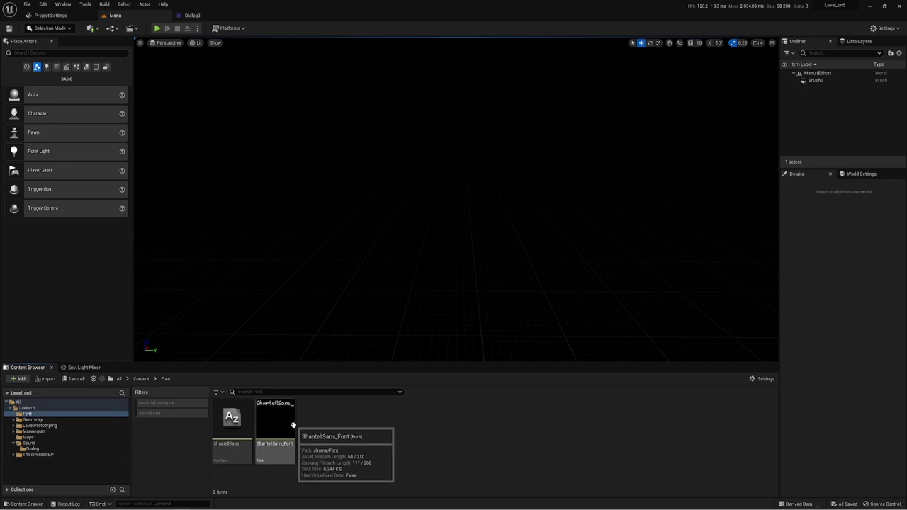
pyautogui.rightClick(241, 414)
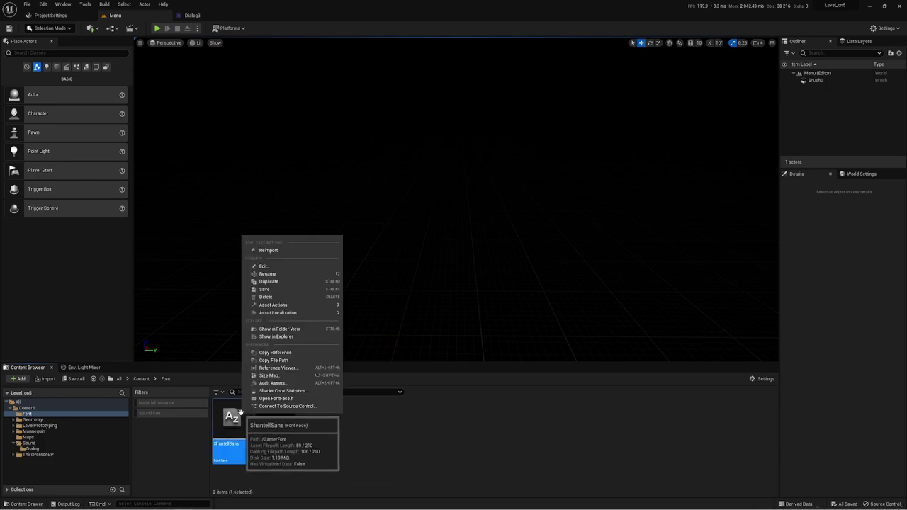
pyautogui.click(381, 437)
pyautogui.rightClick(395, 406)
pyautogui.moveTo(394, 382)
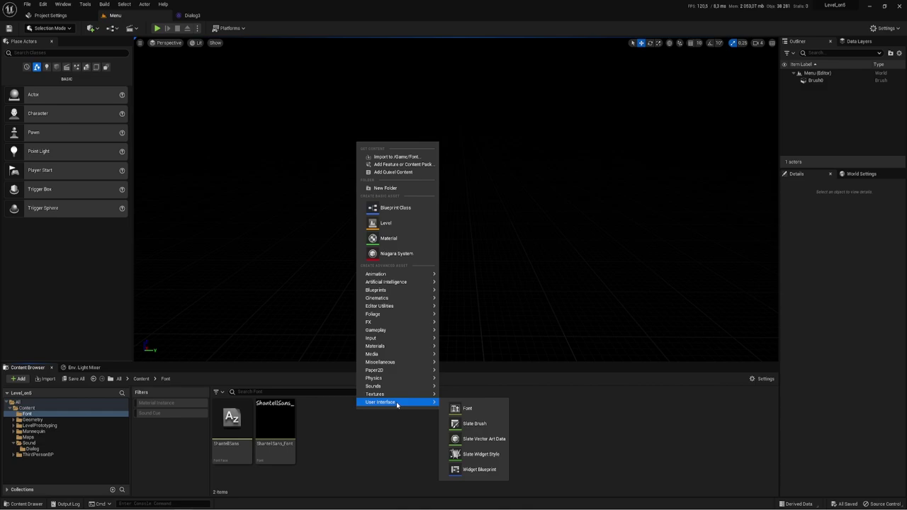
pyautogui.click(466, 409)
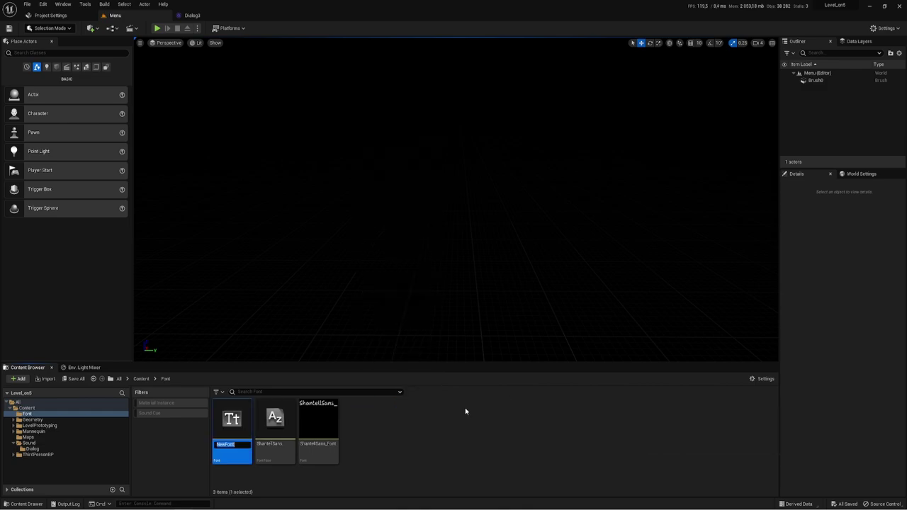
pyautogui.press('Return')
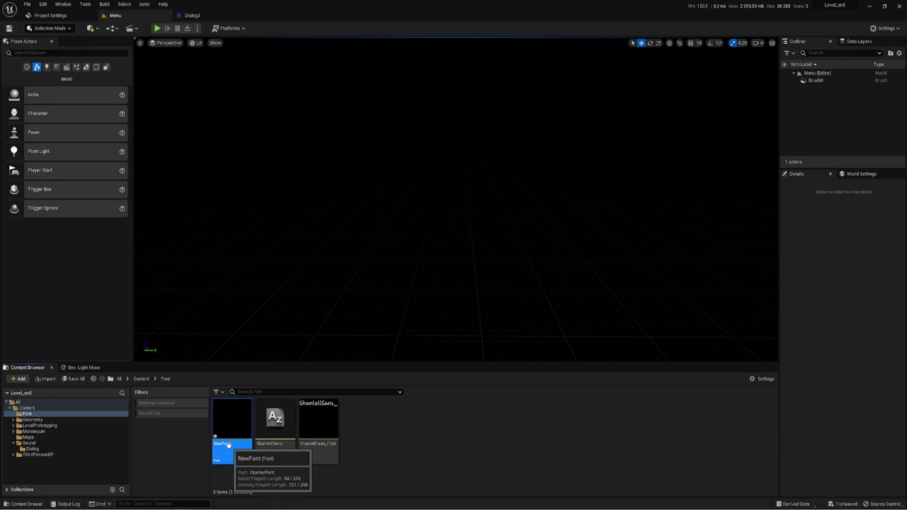
# Add a default font family entry named Font to NewFont, using the ShantellSans font face
pyautogui.doubleClick(226, 444)
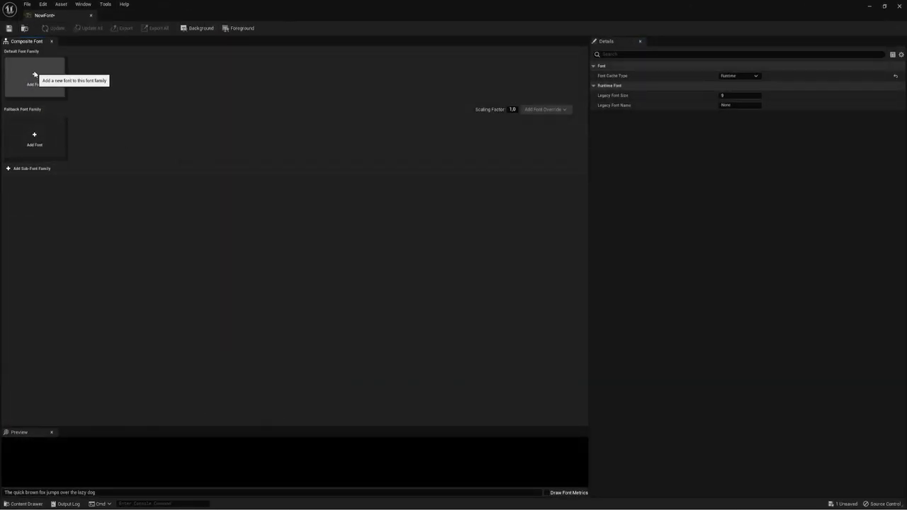
pyautogui.click(35, 78)
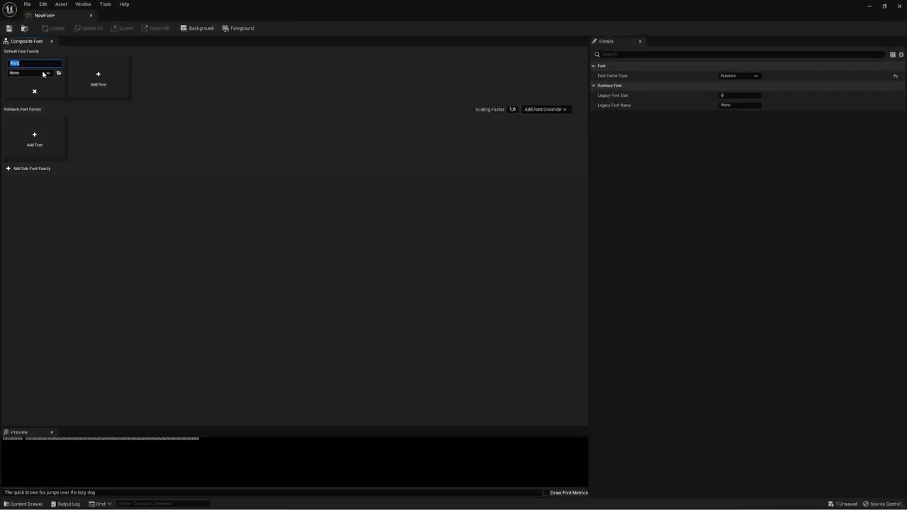
pyautogui.press('Return')
pyautogui.click(48, 73)
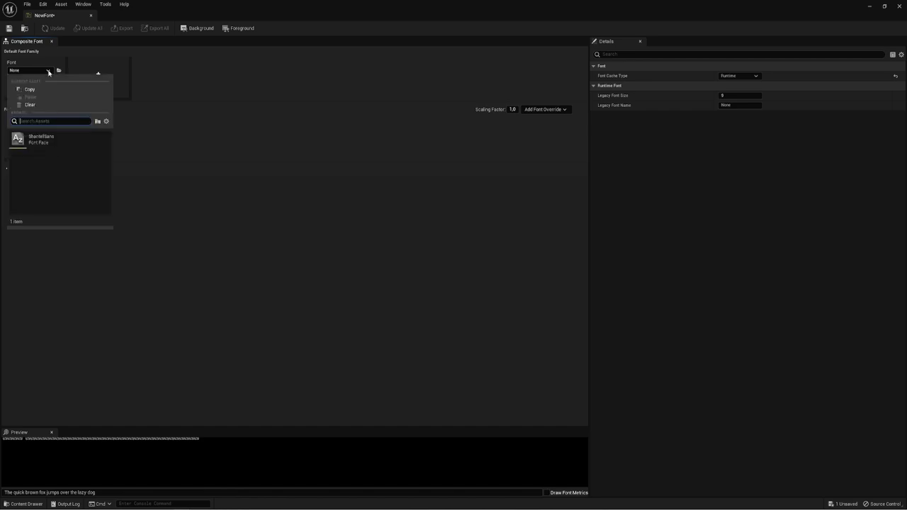
pyautogui.click(49, 139)
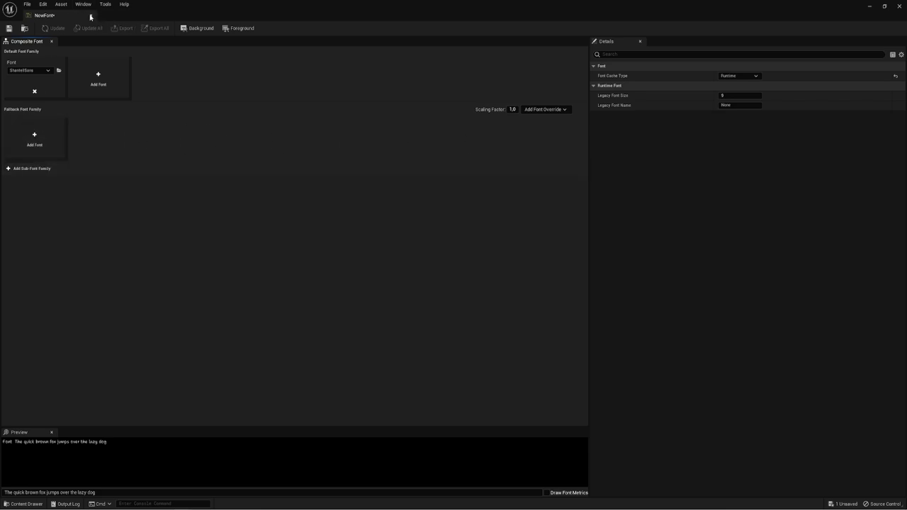
pyautogui.hotkey('alt', 'Tab')
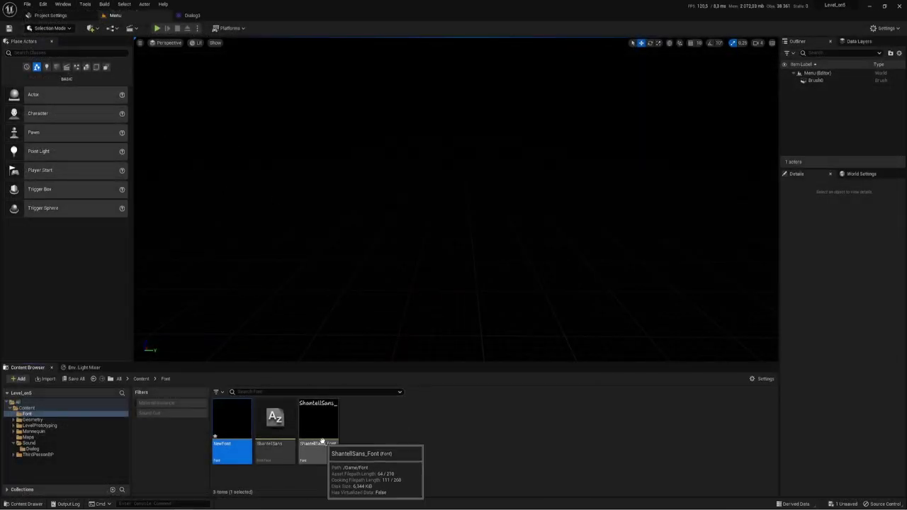
# Open ShantellSans_Font, change its Legacy Font Size to 45, and save it
pyautogui.click(385, 435)
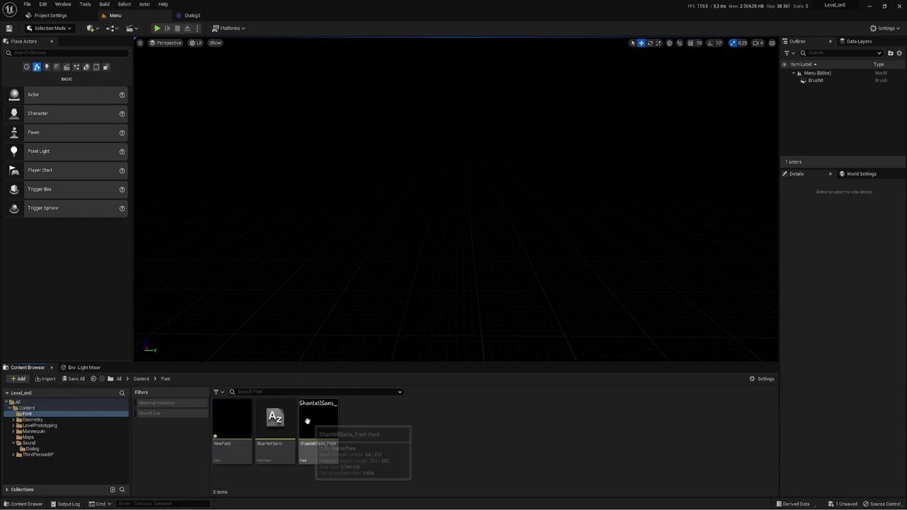
pyautogui.click(334, 413)
pyautogui.doubleClick(331, 415)
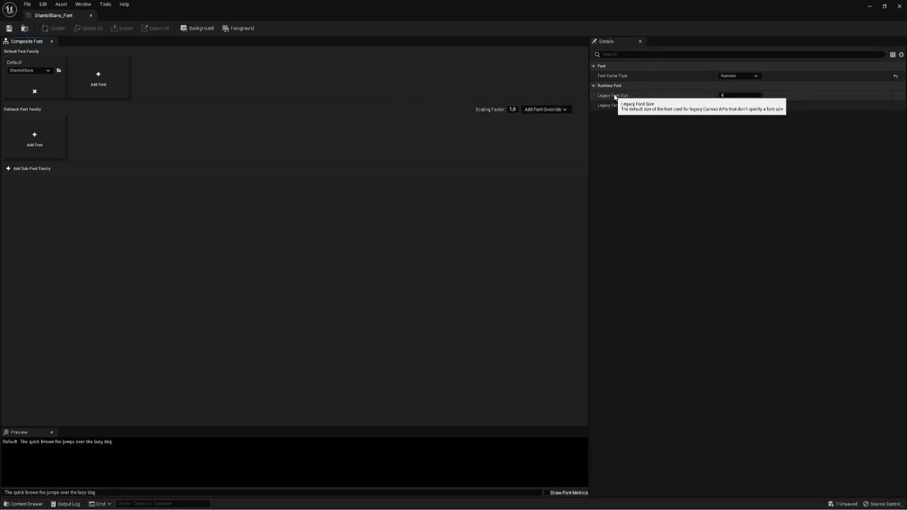
pyautogui.click(732, 96)
pyautogui.write('45')
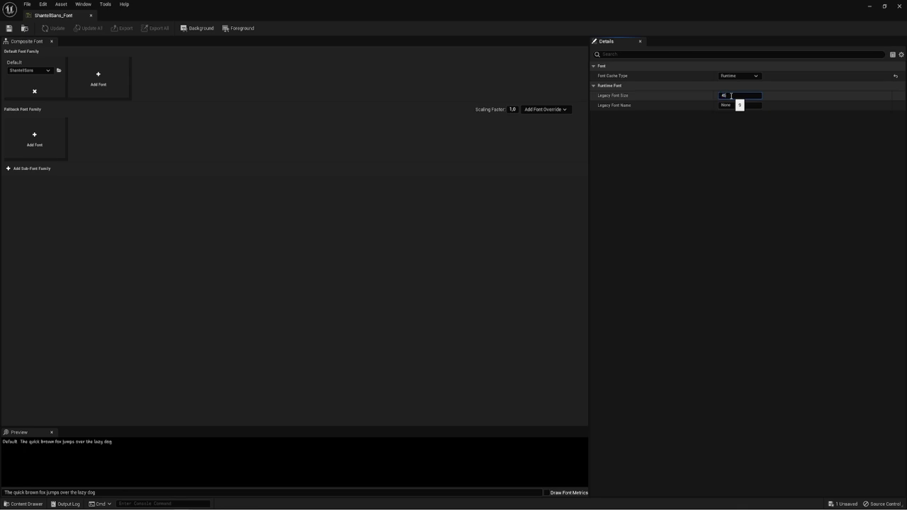
pyautogui.write('40')
pyautogui.press('Return')
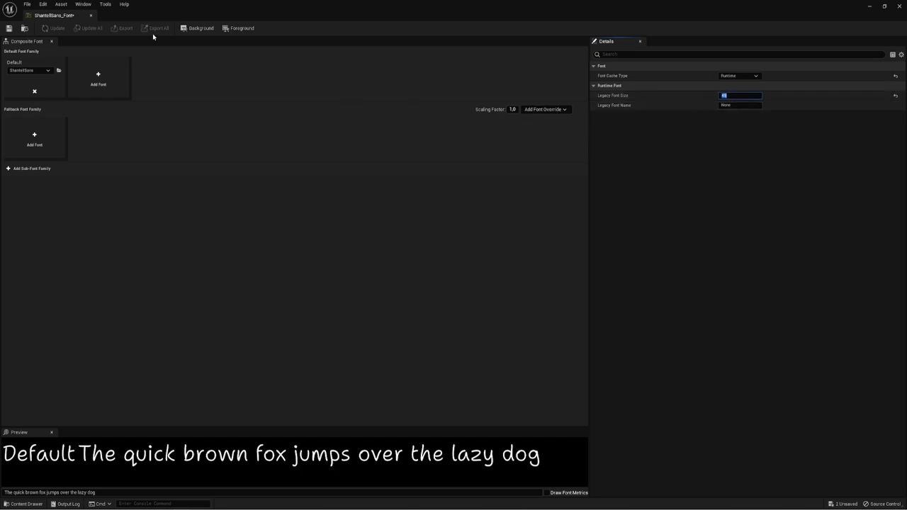
pyautogui.click(10, 28)
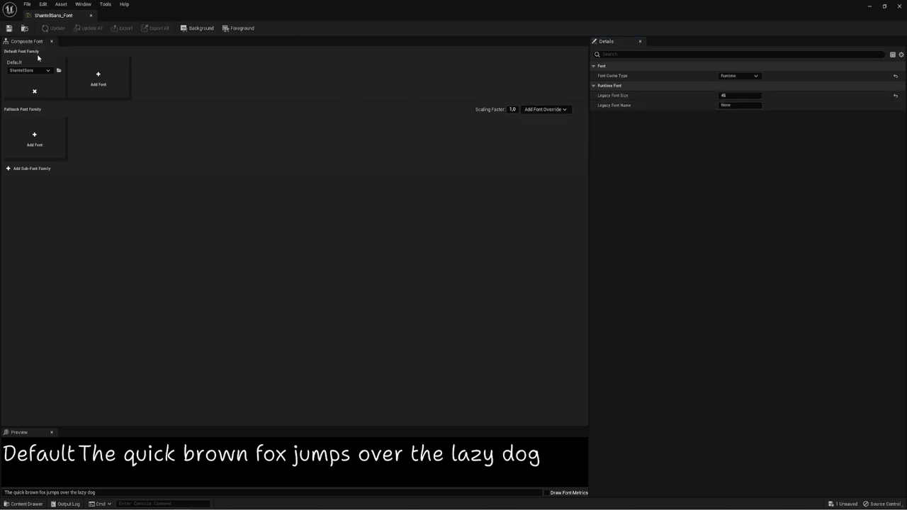
pyautogui.click(90, 14)
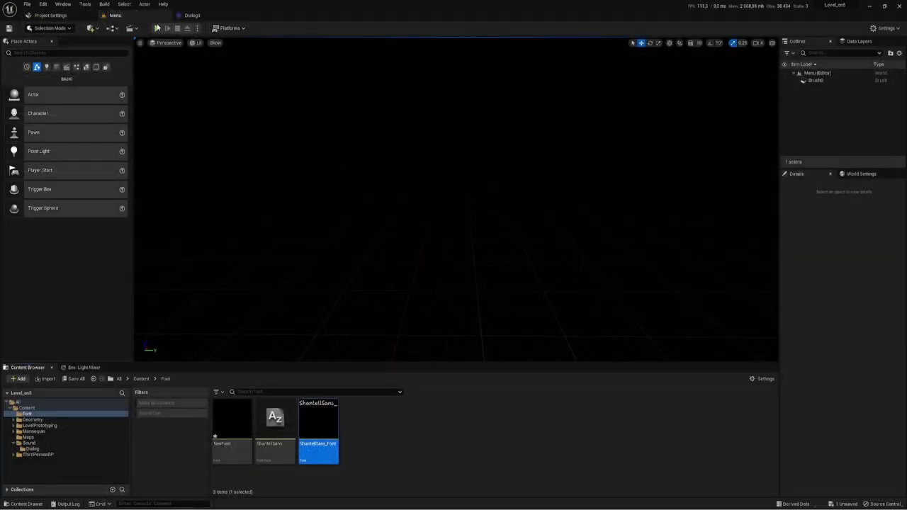
# Play-test Level 1 by running the character around, then go to the top-level Content folder
pyautogui.click(157, 28)
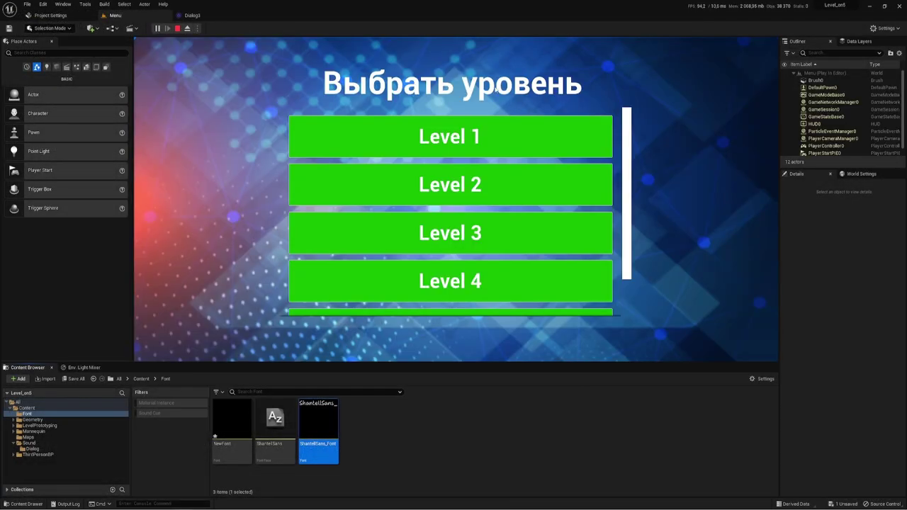
pyautogui.click(497, 142)
pyautogui.press('w')
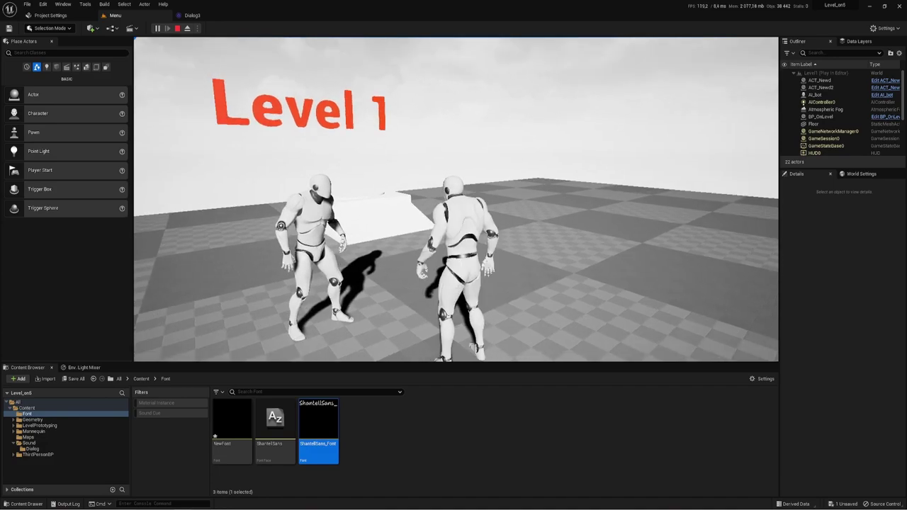
pyautogui.press('w')
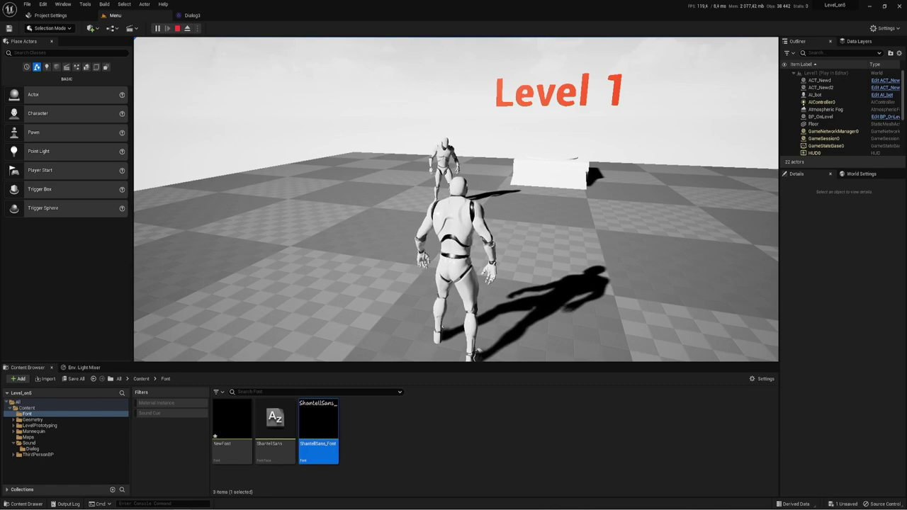
pyautogui.press('Escape')
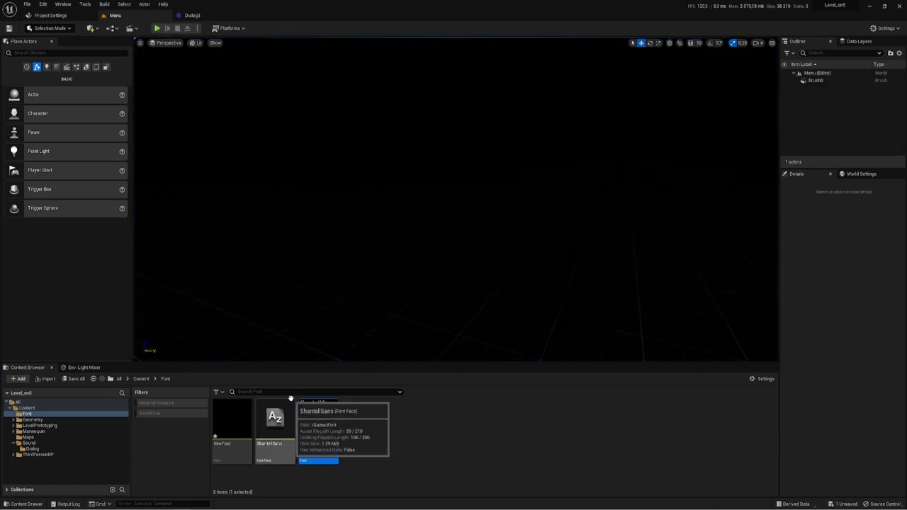
pyautogui.click(143, 378)
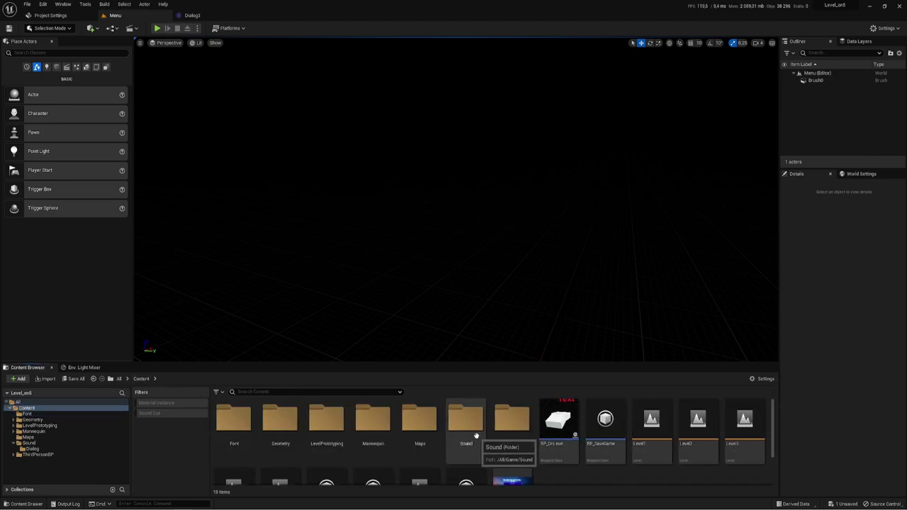